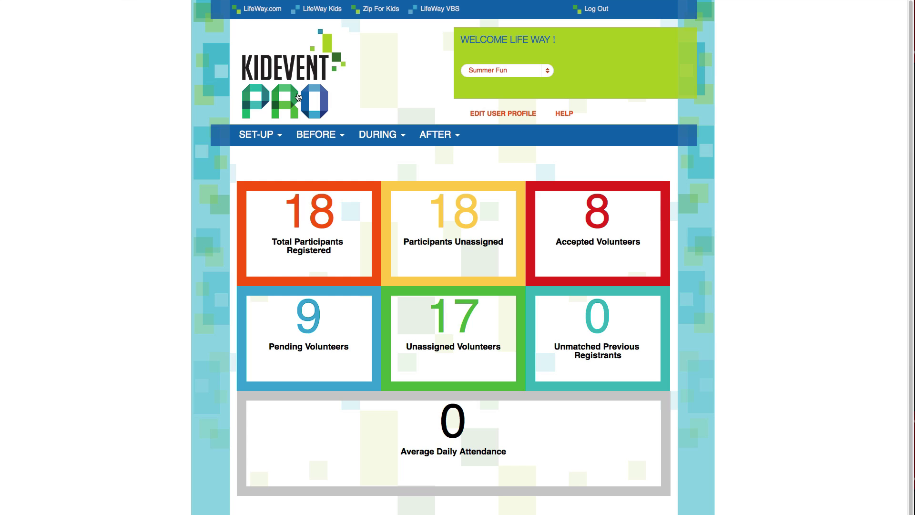
# Step: Confirm Summer Fun is the chosen event and bring up the SET-UP options
pyautogui.moveTo(314, 136)
pyautogui.moveTo(270, 134)
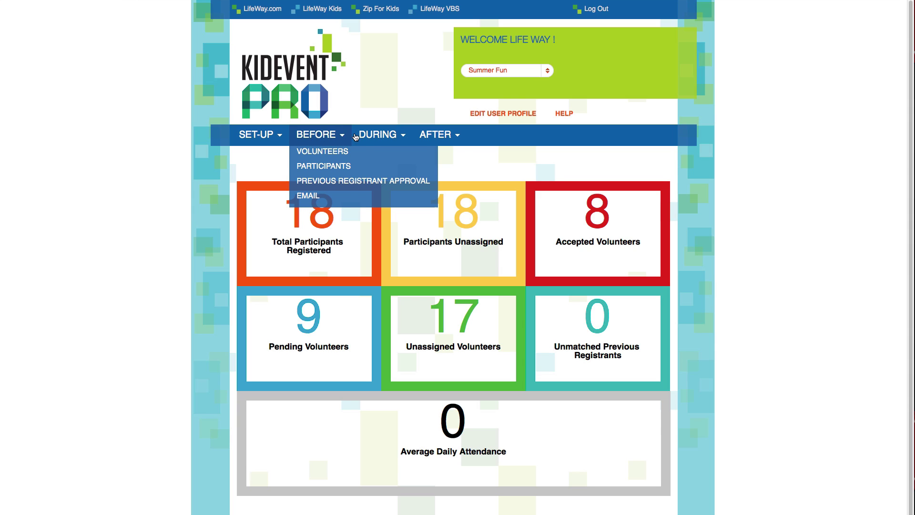
pyautogui.moveTo(376, 137)
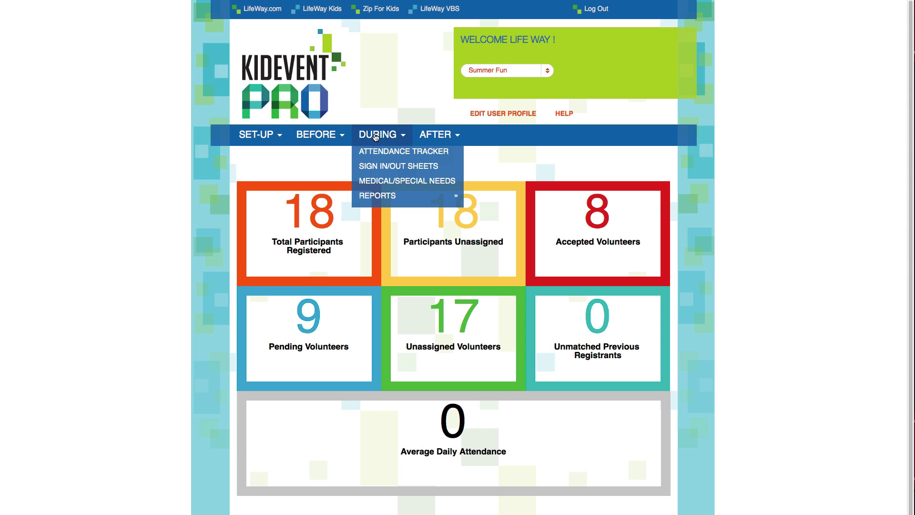
pyautogui.moveTo(442, 139)
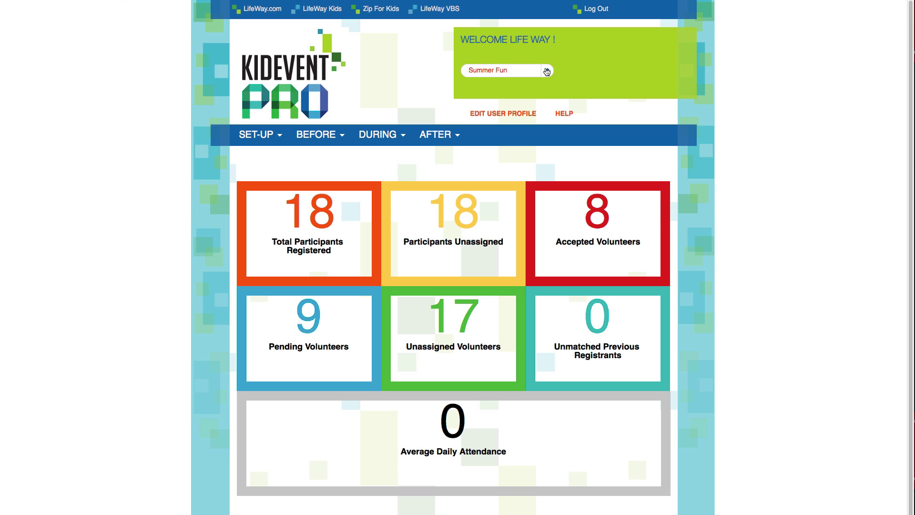
pyautogui.click(547, 71)
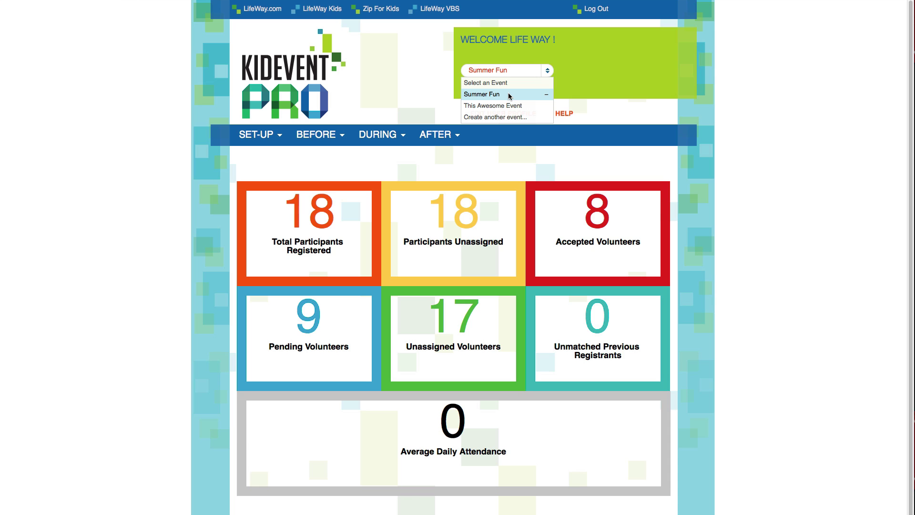
pyautogui.click(274, 137)
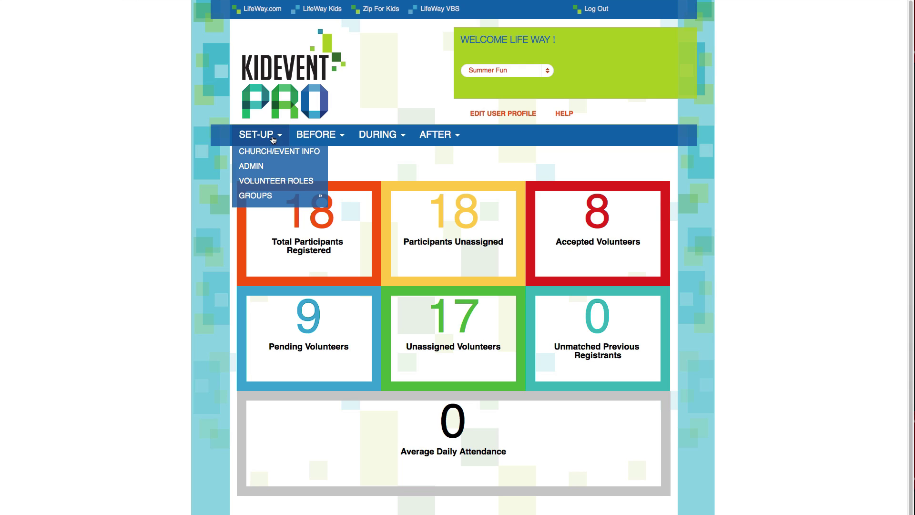
# Step: Go through the admin settings to the empty Volunteer Roles page
pyautogui.click(265, 169)
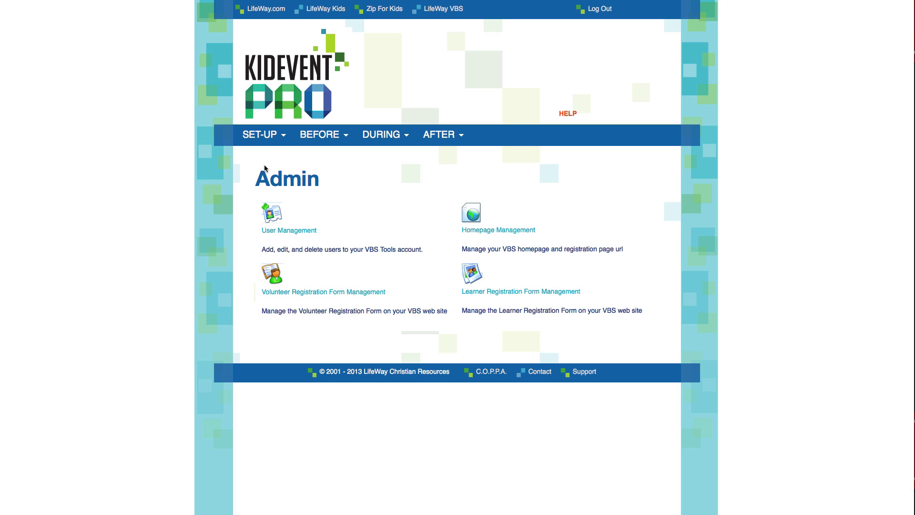
pyautogui.moveTo(272, 142)
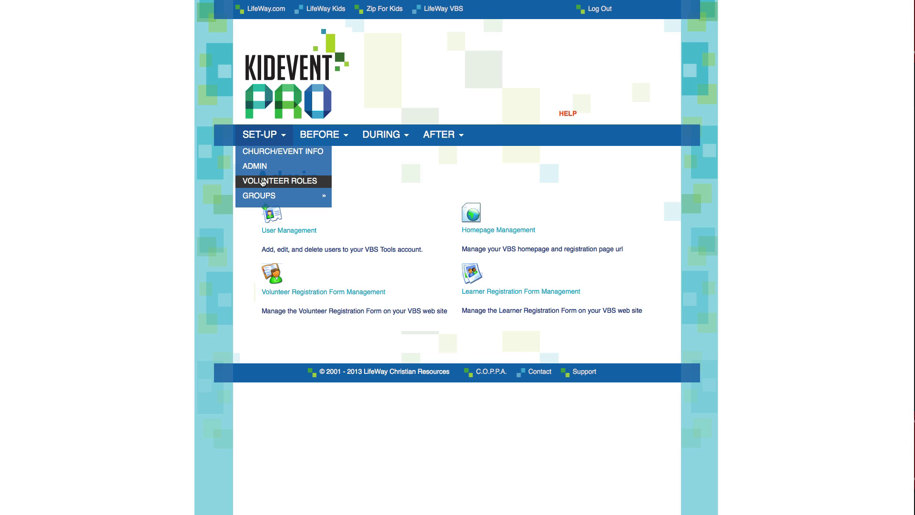
pyautogui.click(262, 182)
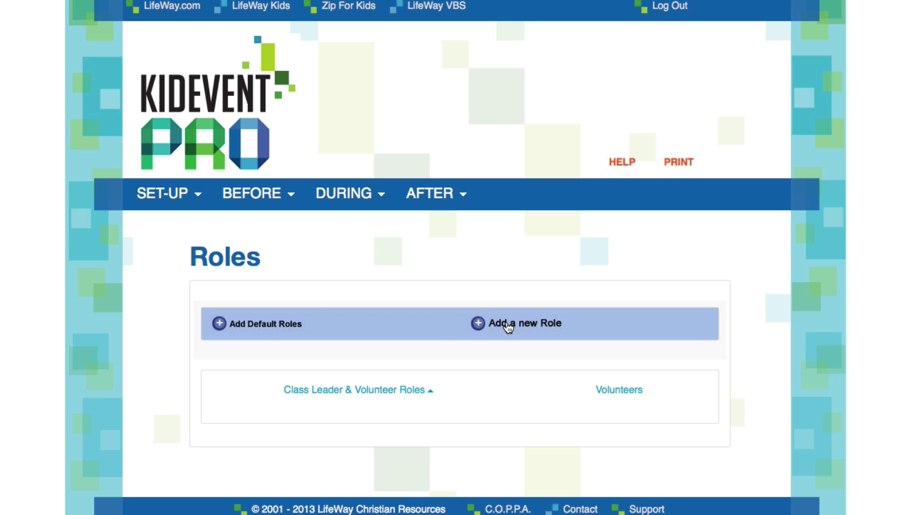
# Step: Add the default roles, Bible Study Helper through Telephone Team Member, and review the list
pyautogui.click(261, 325)
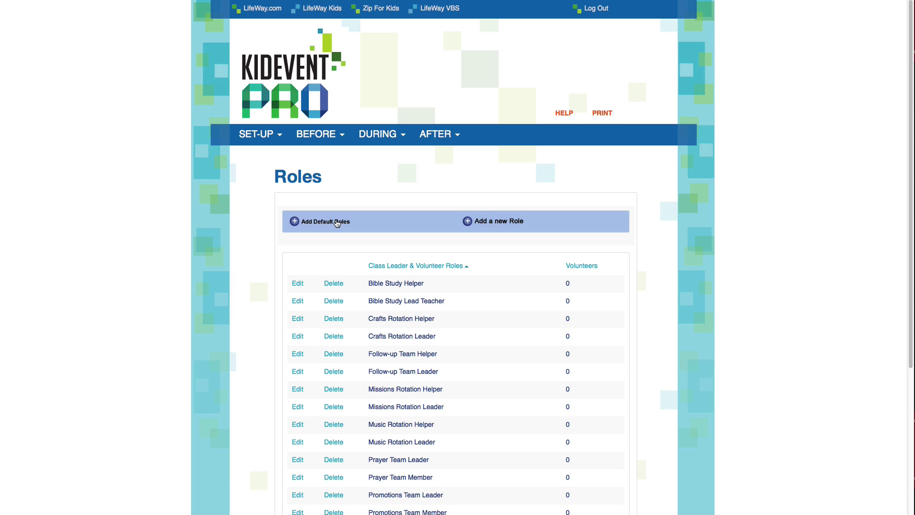
pyautogui.scroll(-3, 336, 226)
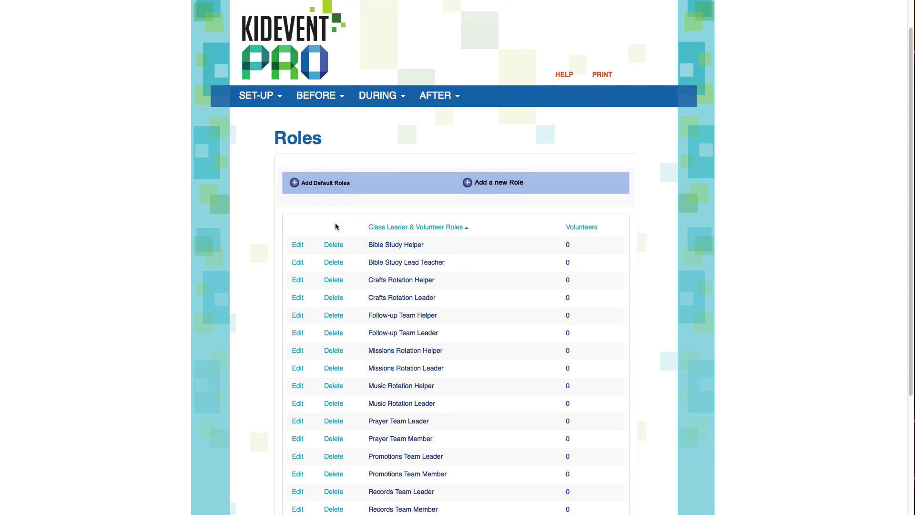
pyautogui.scroll(-6, 336, 226)
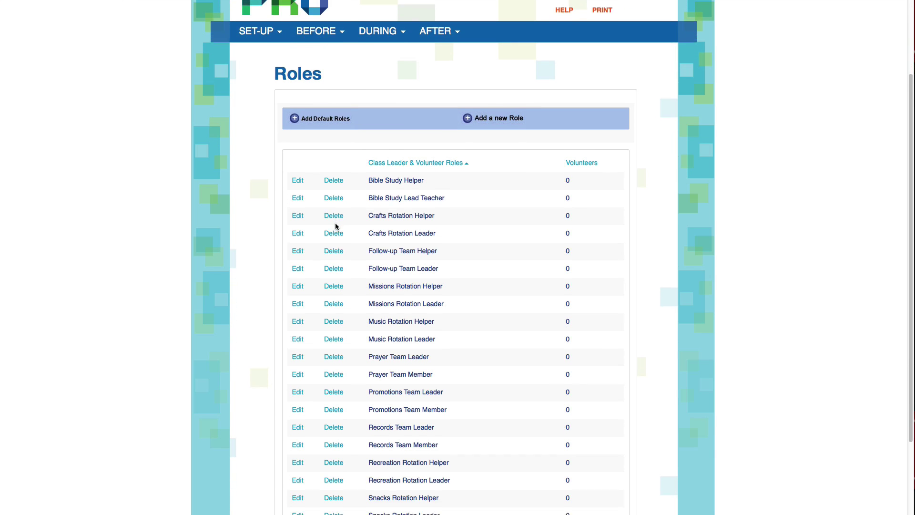
pyautogui.scroll(-3, 336, 227)
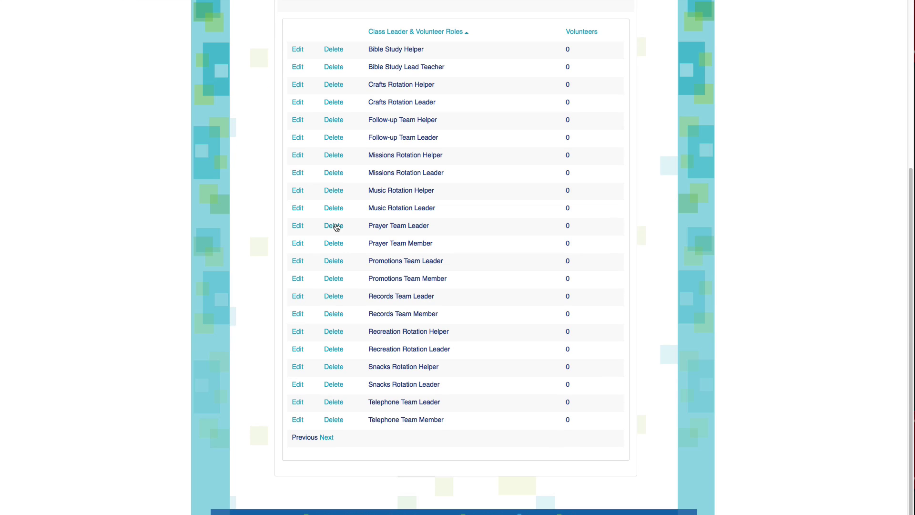
pyautogui.scroll(12, 336, 227)
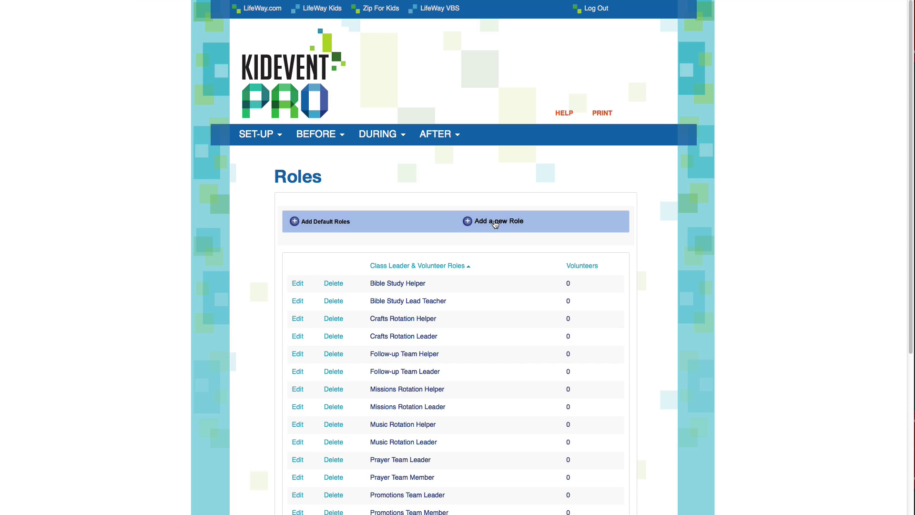
# Step: Create and save a 'Worship Team' role, then page through the roles list to confirm it
pyautogui.click(495, 222)
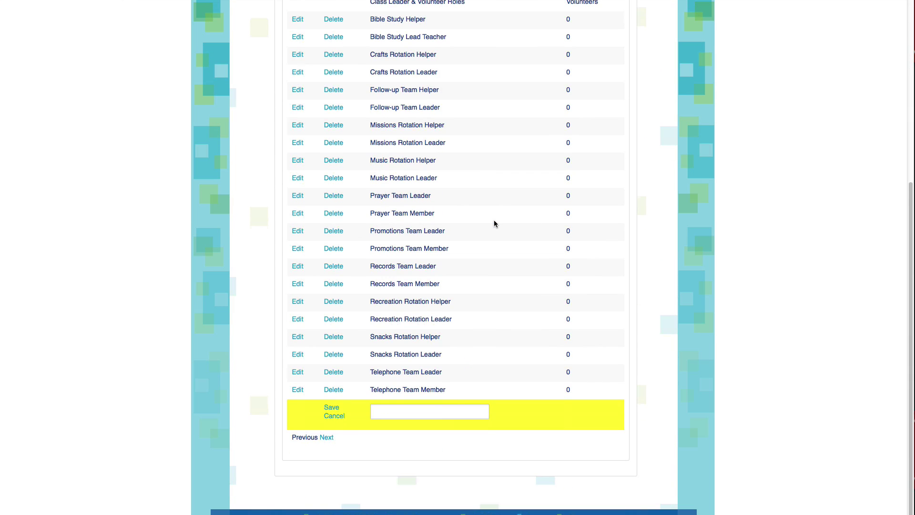
pyautogui.click(382, 410)
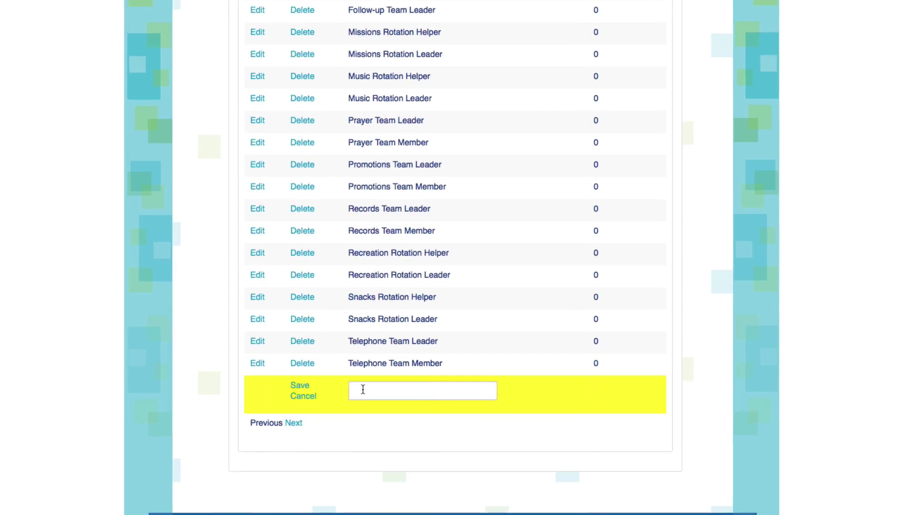
pyautogui.write('Worship ')
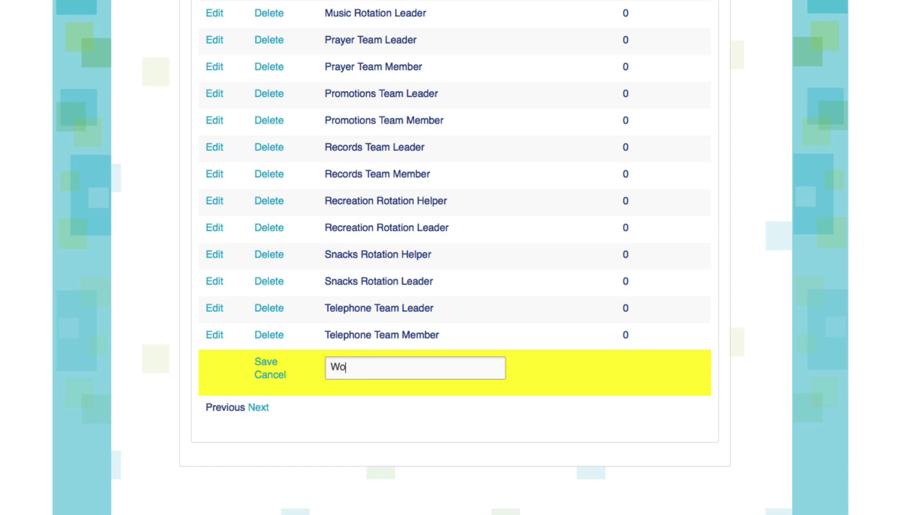
pyautogui.write('Team')
pyautogui.click(273, 366)
pyautogui.scroll(-3, 333, 409)
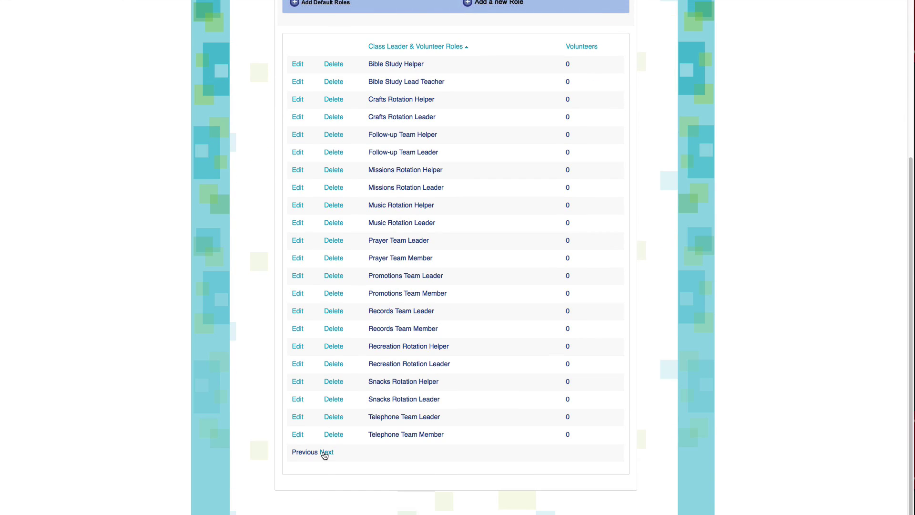
pyautogui.click(326, 452)
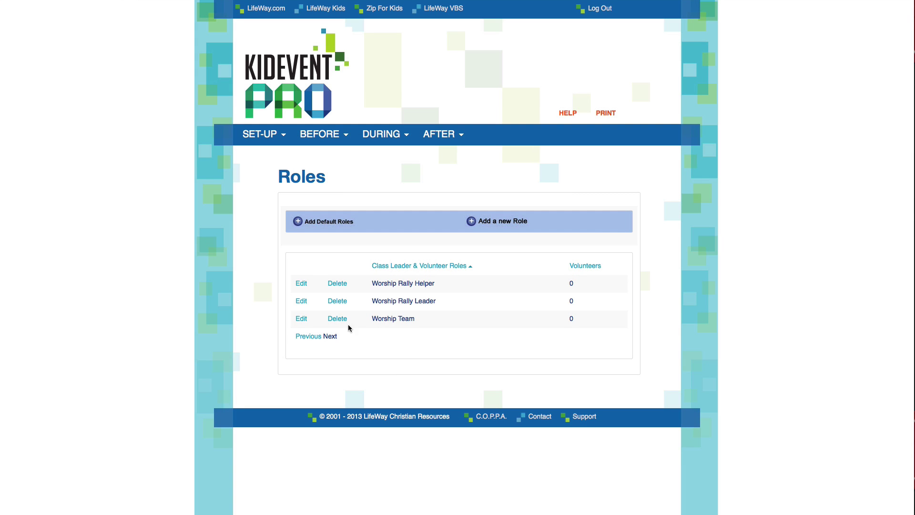
pyautogui.click(305, 337)
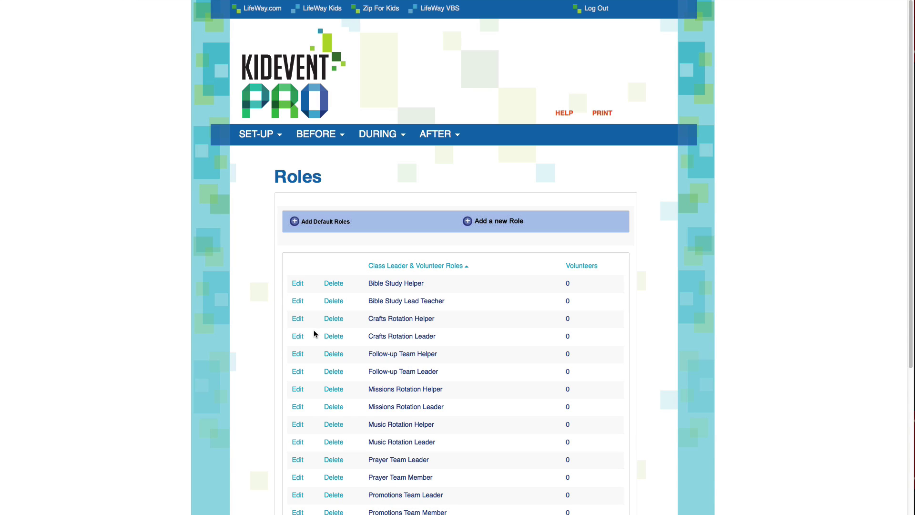
# Step: Open SET-UP > GROUPS > DEPARTMENTS showing Children and Preschool
pyautogui.moveTo(267, 138)
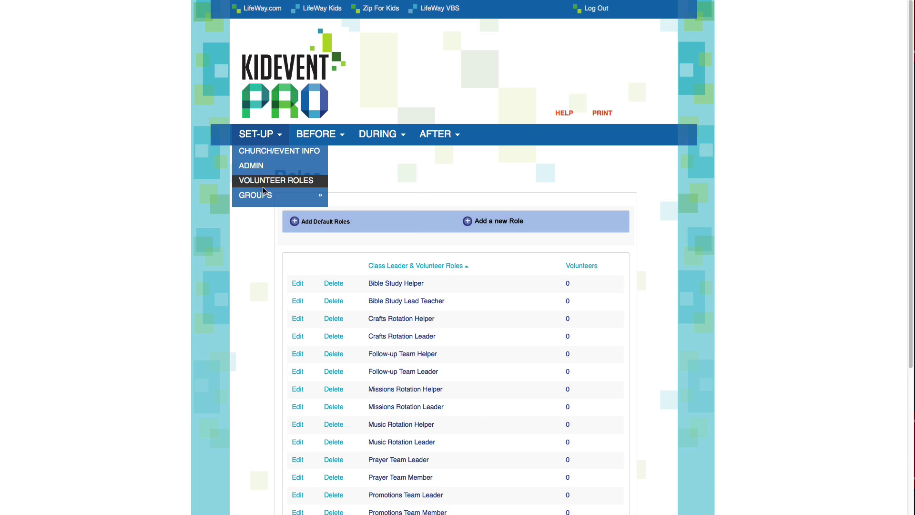
pyautogui.moveTo(263, 195)
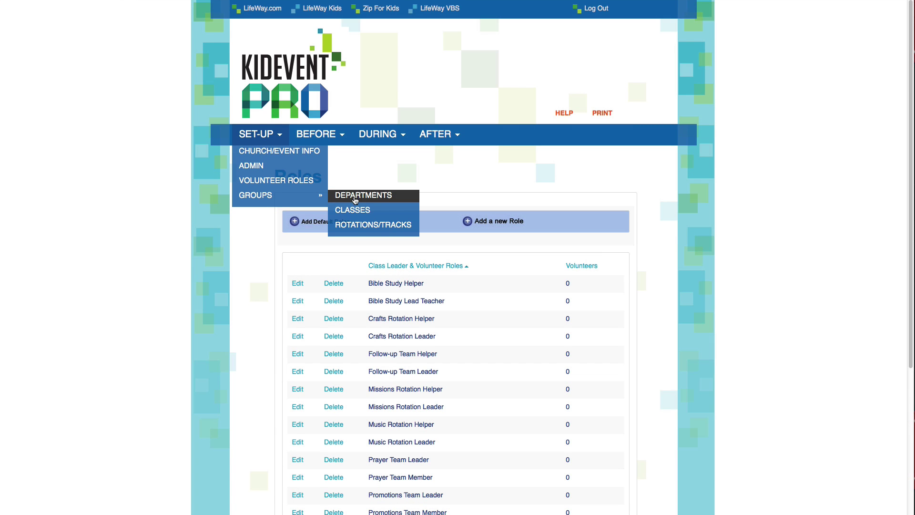
pyautogui.click(355, 196)
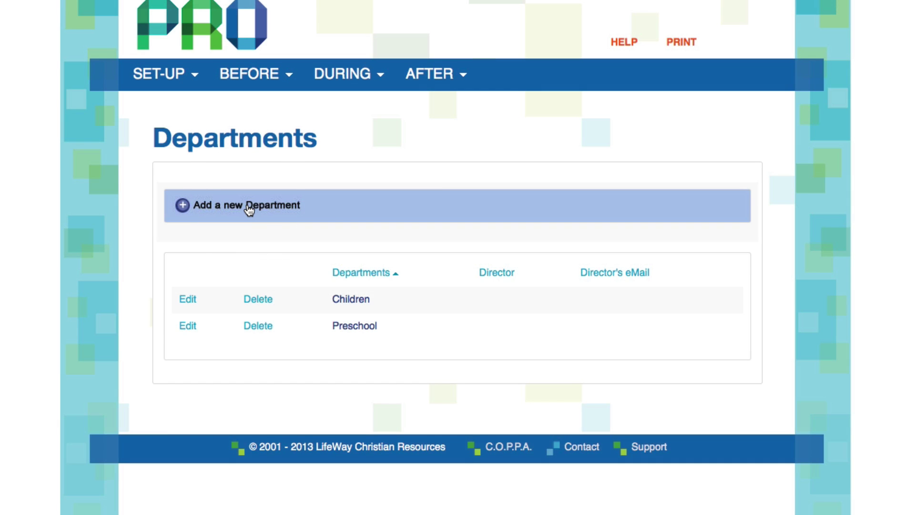
# Step: Add and save a Preteen department alongside Children and Preschool
pyautogui.click(248, 207)
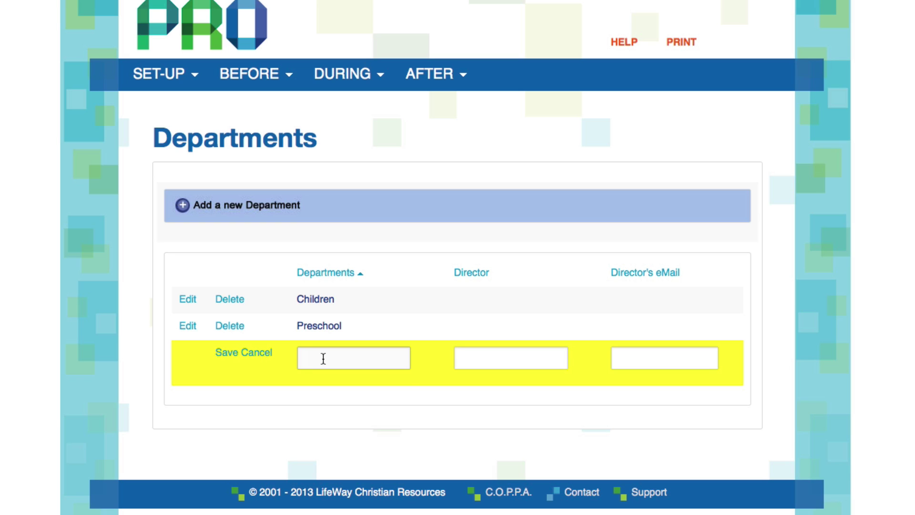
pyautogui.write('P')
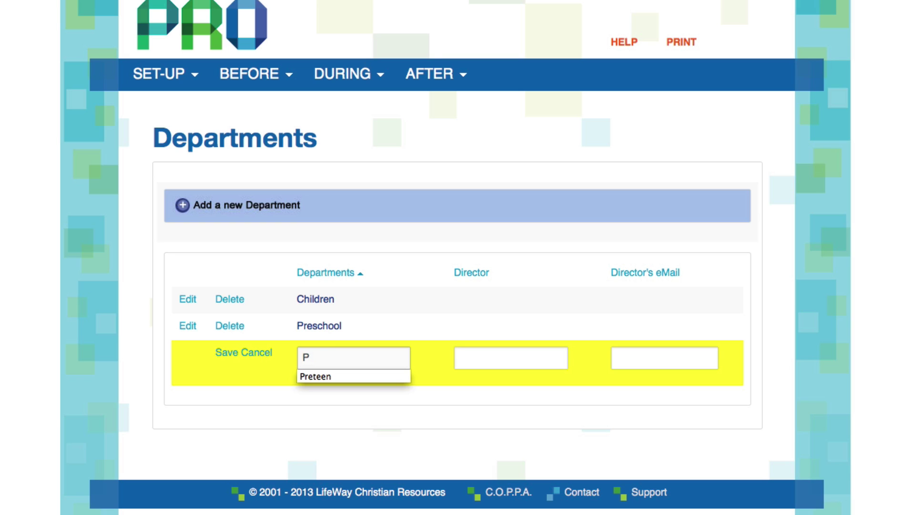
pyautogui.click(321, 375)
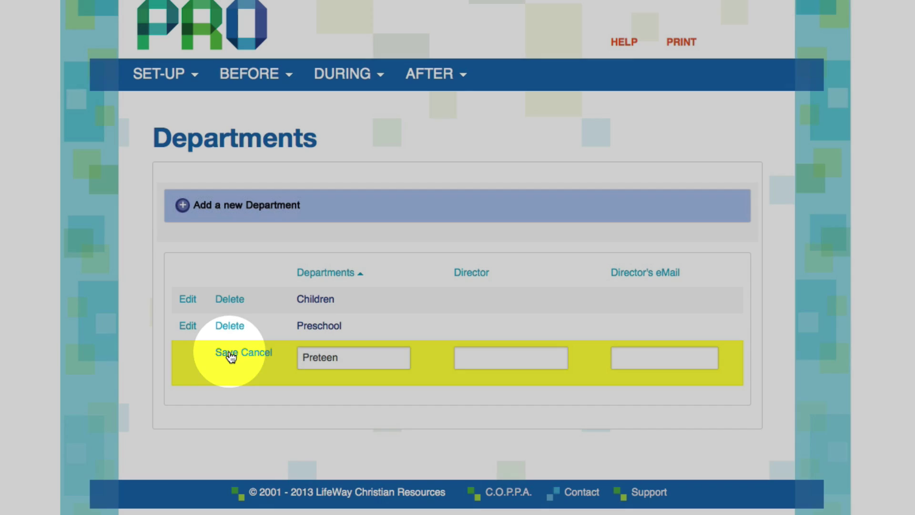
pyautogui.click(227, 353)
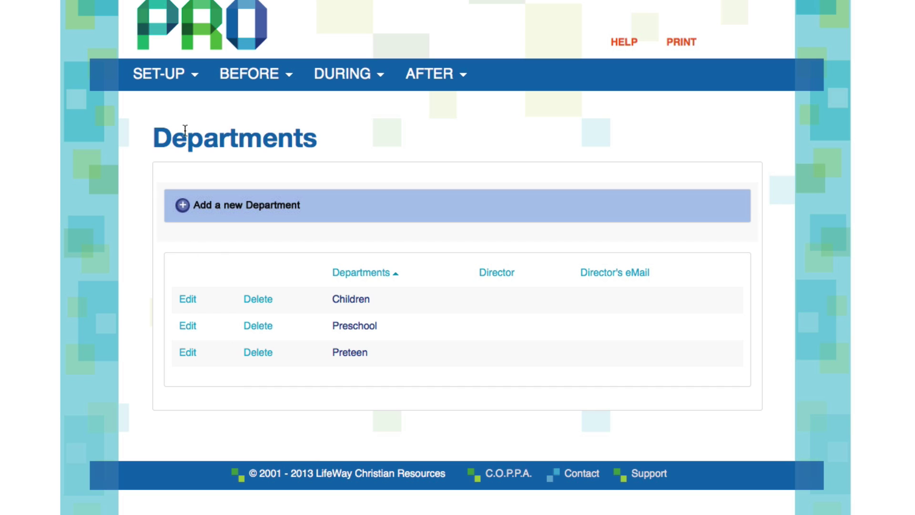
pyautogui.click(180, 78)
# Step: Open the Classes page and scroll down the eight-class list, 1st Grade through Pre-K
pyautogui.moveTo(178, 166)
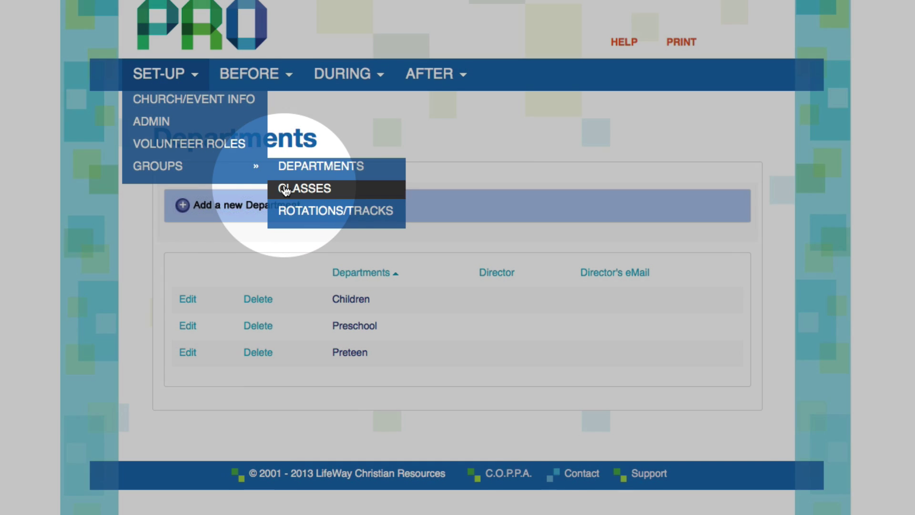
pyautogui.click(286, 190)
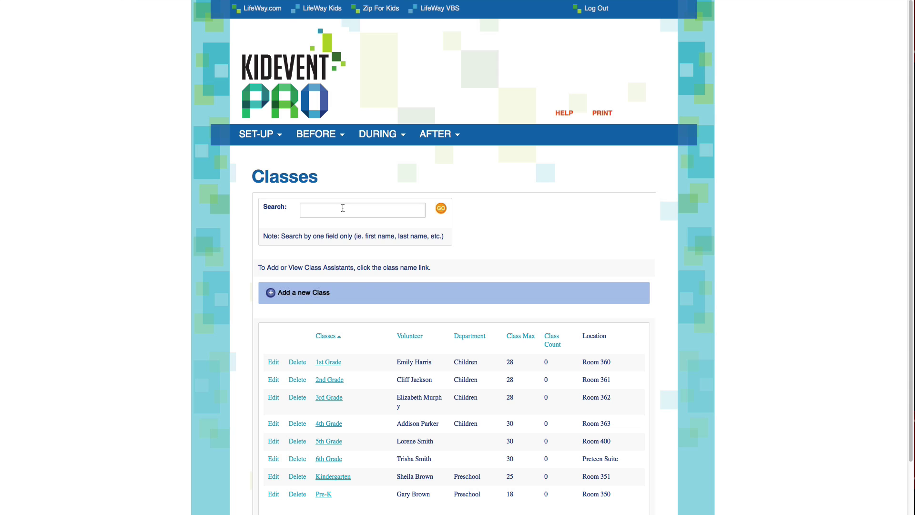
pyautogui.scroll(-3, 343, 208)
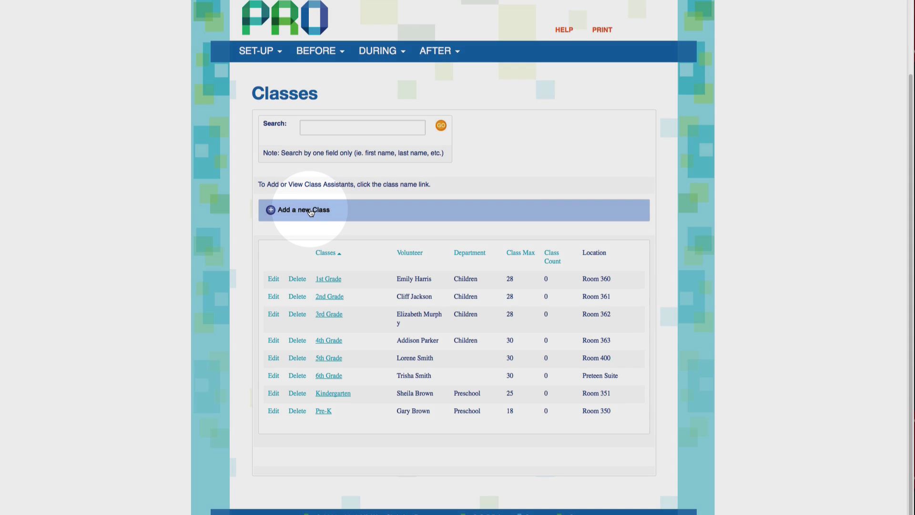
# Step: Start a new class named '3 year olds', keeping the default volunteer leader
pyautogui.click(310, 212)
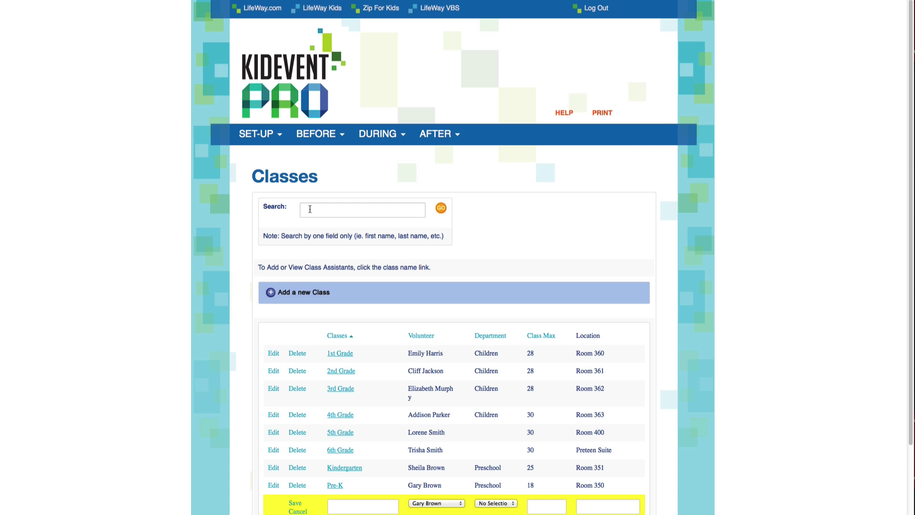
pyautogui.scroll(-3, 310, 210)
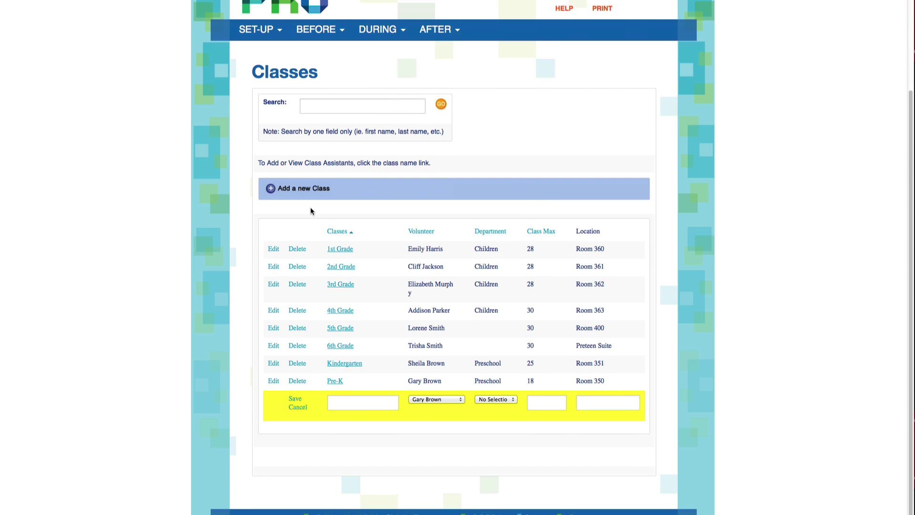
pyautogui.click(344, 403)
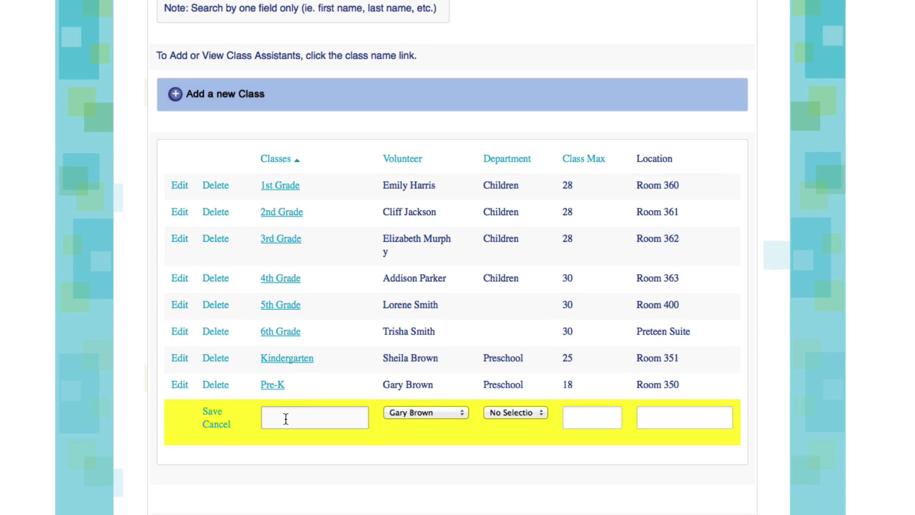
pyautogui.write('3 year olds')
pyautogui.click(450, 411)
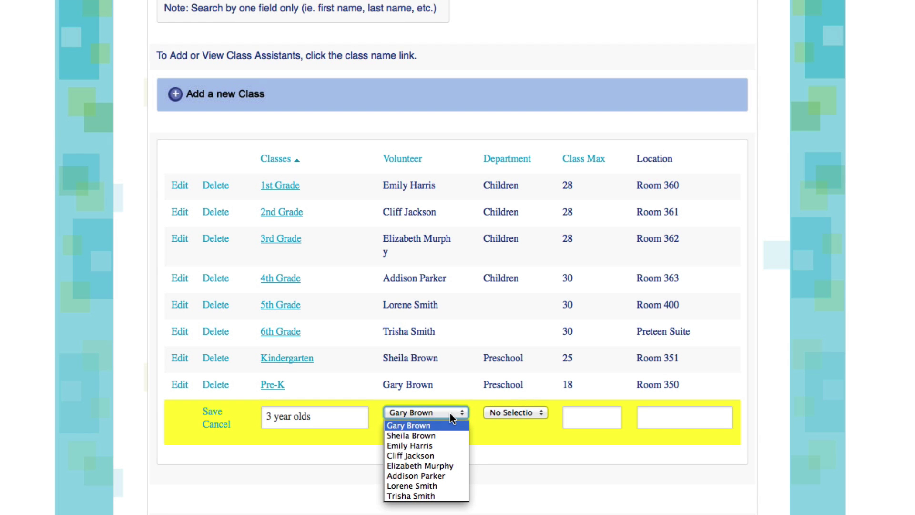
pyautogui.click(450, 413)
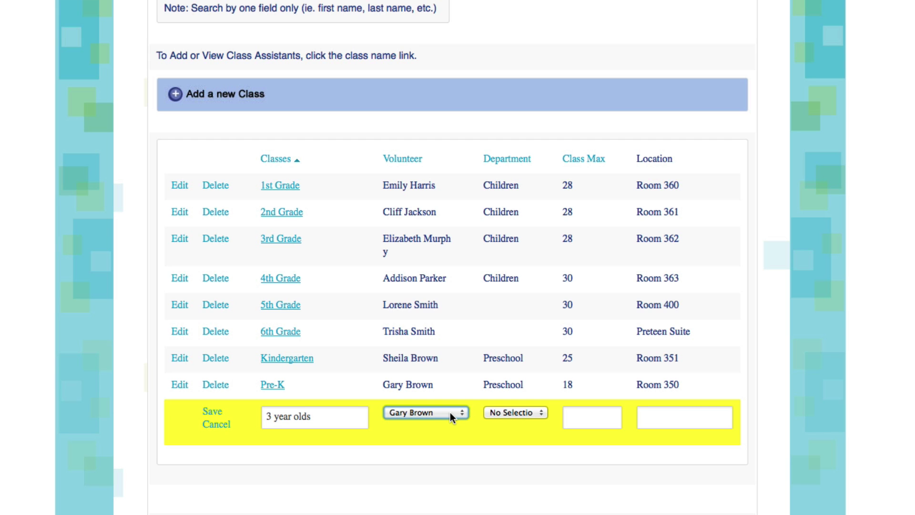
# Step: Put it in Preschool with class max 12 in Room 352, and save
pyautogui.click(521, 412)
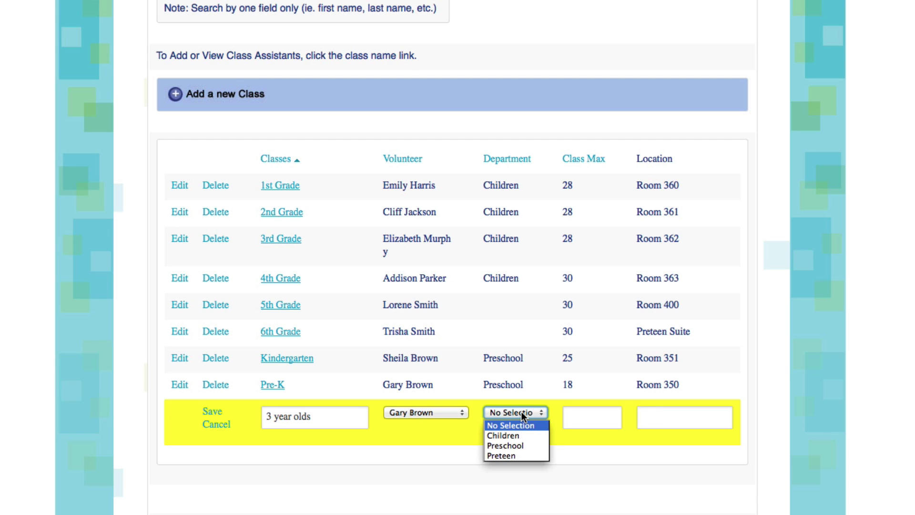
pyautogui.click(513, 447)
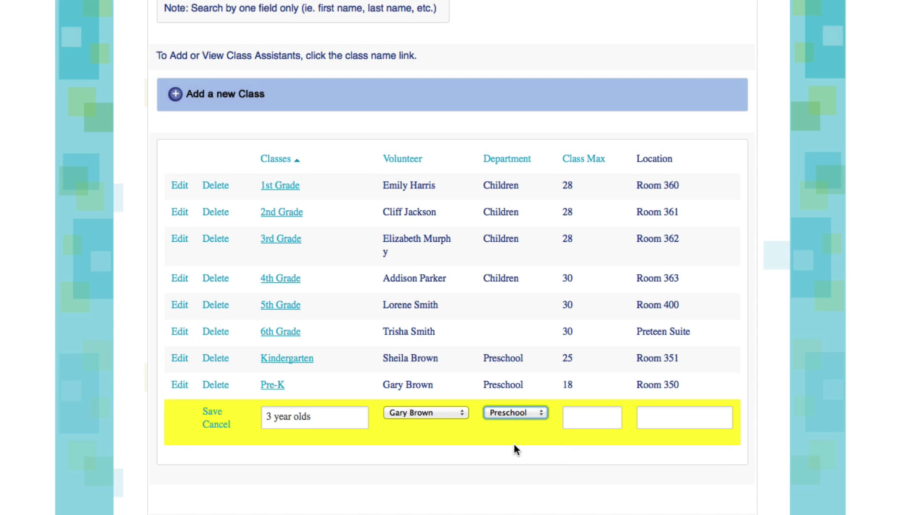
pyautogui.click(585, 417)
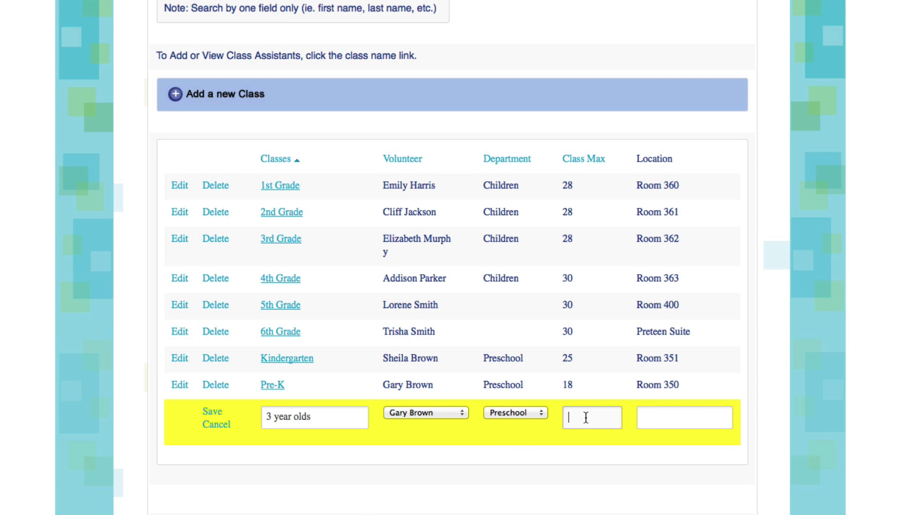
pyautogui.write('12')
pyautogui.click(645, 418)
pyautogui.write('Room')
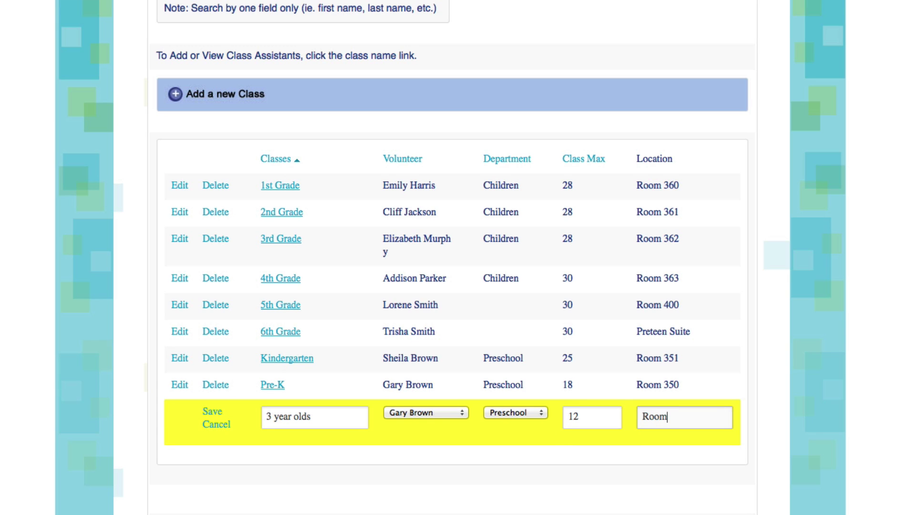
pyautogui.write(' 352')
pyautogui.press('Return')
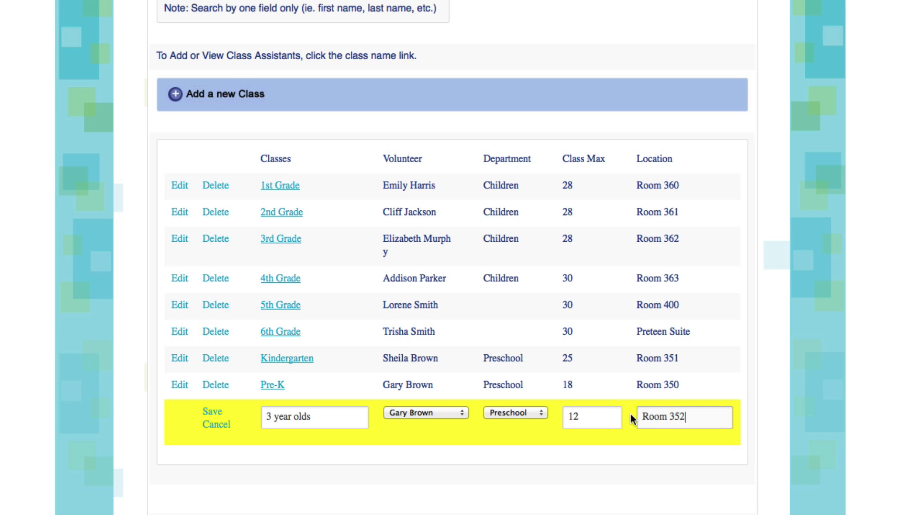
pyautogui.click(214, 413)
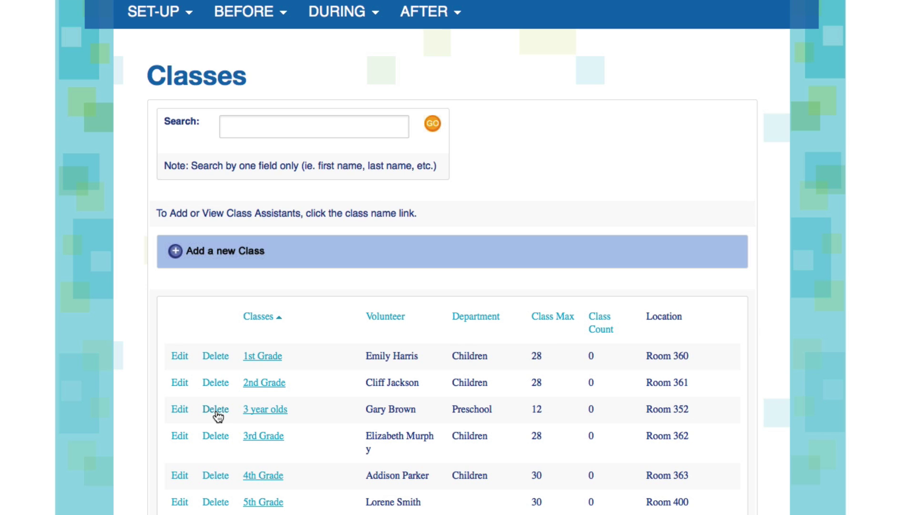
# Step: Move the 5th Grade class into the Preteen department
pyautogui.scroll(-3, 217, 416)
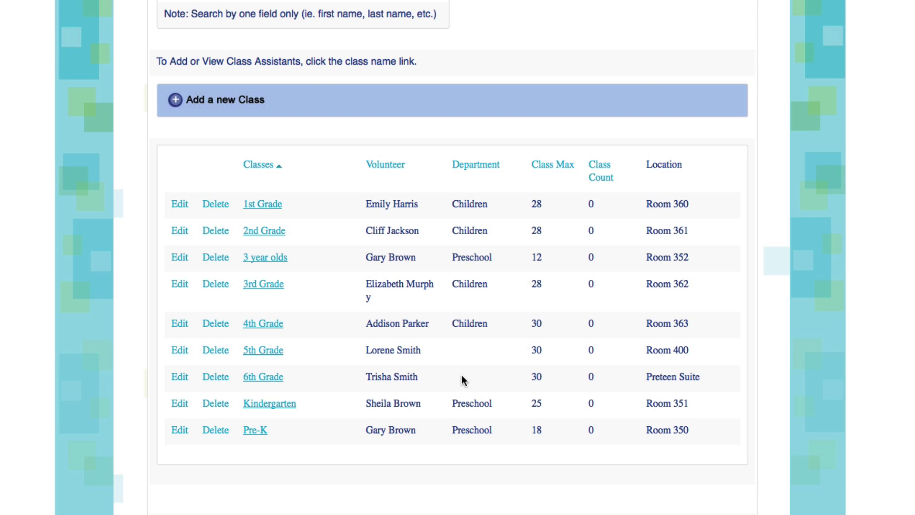
pyautogui.click(181, 352)
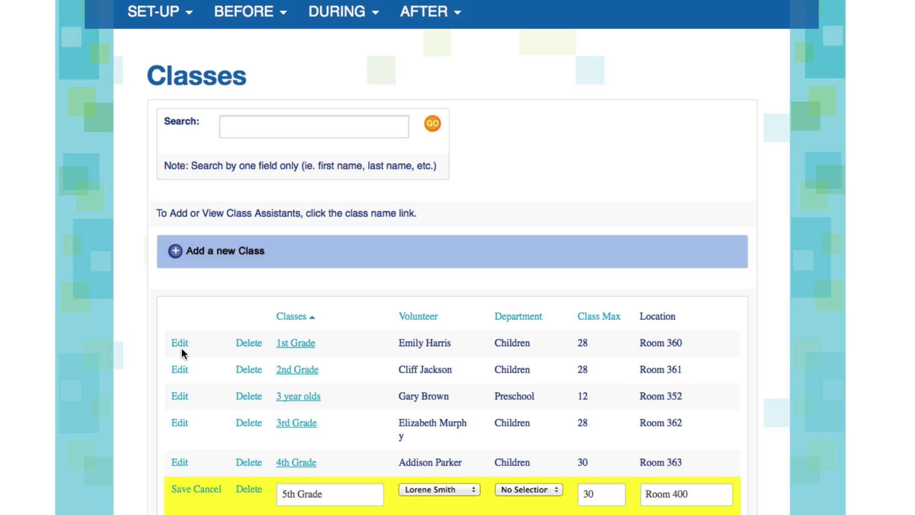
pyautogui.click(553, 333)
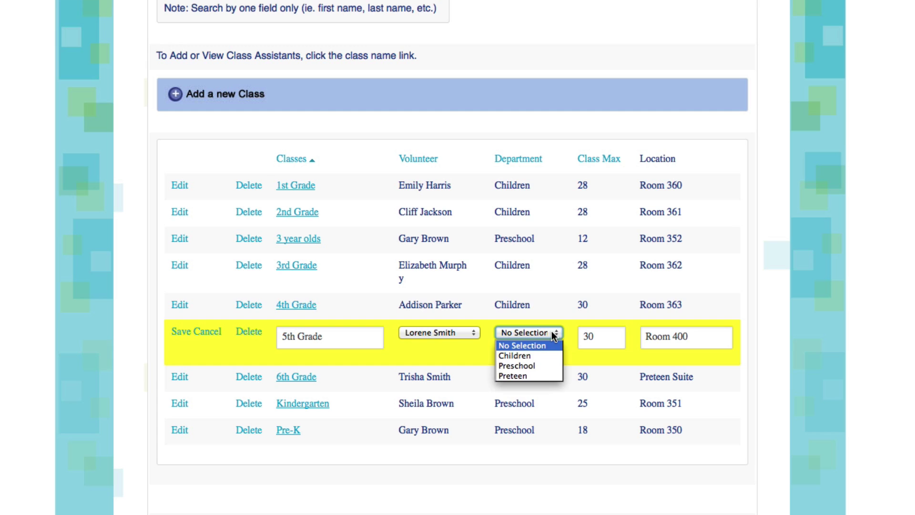
pyautogui.click(529, 374)
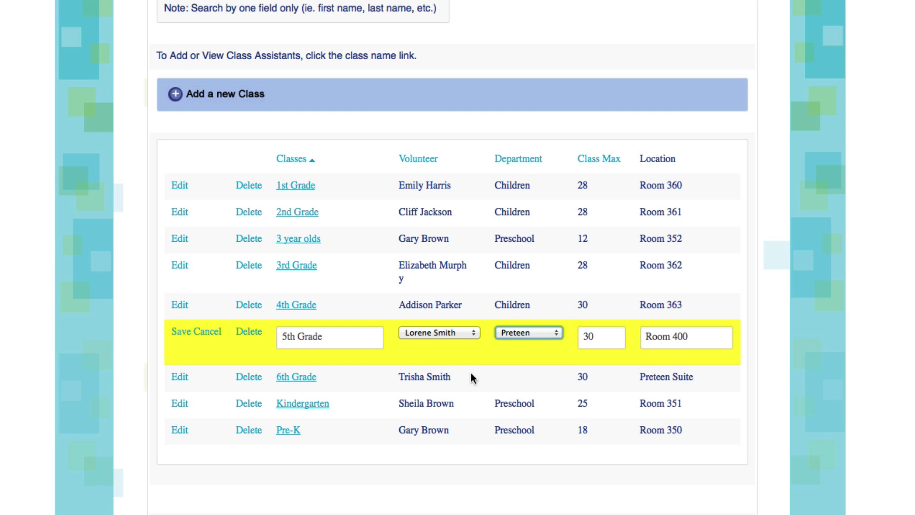
pyautogui.click(185, 332)
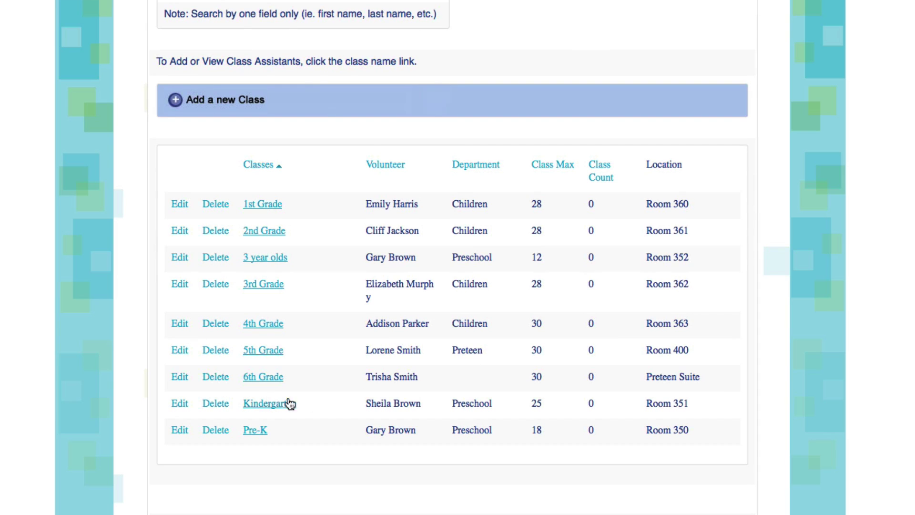
# Step: Move the 6th Grade class into the Preteen department
pyautogui.click(182, 378)
pyautogui.scroll(-3, 537, 415)
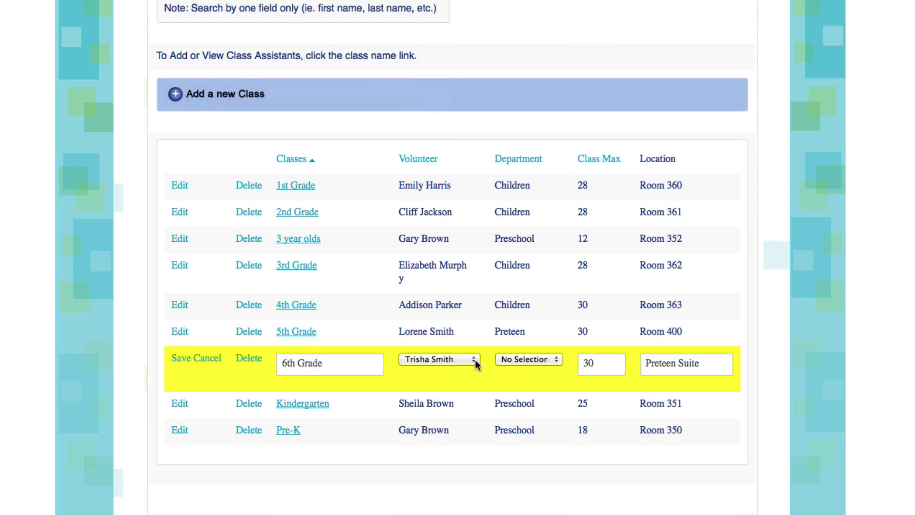
pyautogui.click(525, 360)
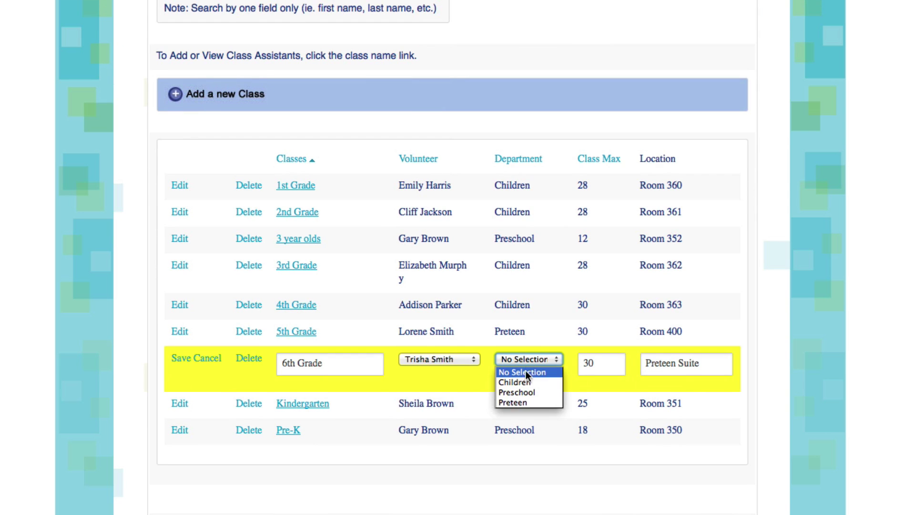
pyautogui.click(520, 402)
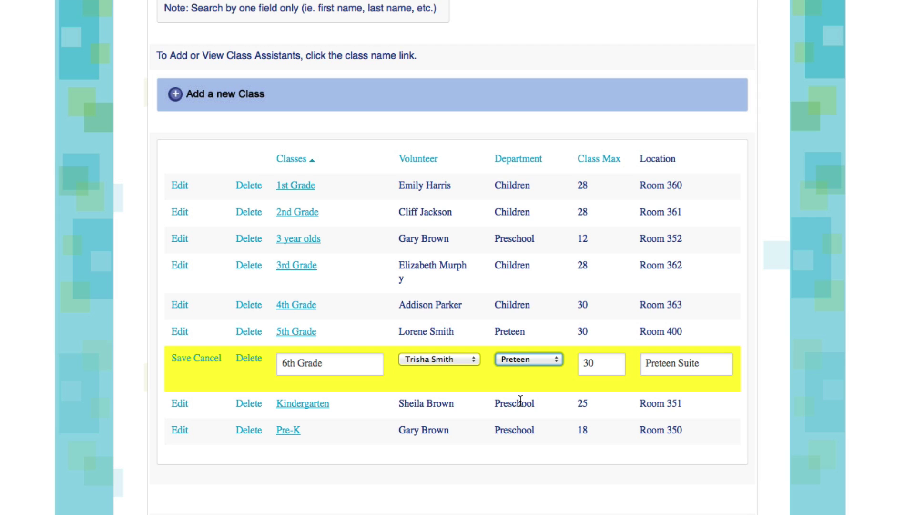
pyautogui.click(180, 358)
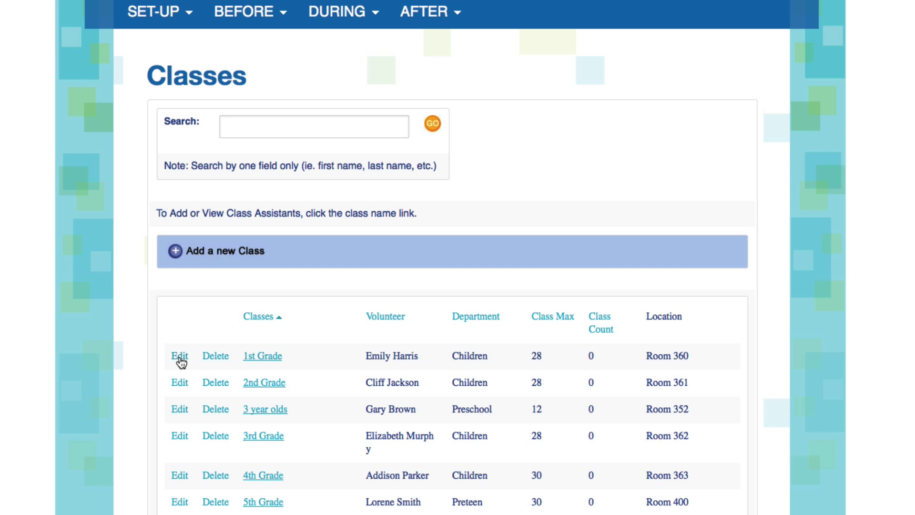
# Step: Open SET-UP > GROUPS > ROTATIONS/TRACKS to show the empty rotations list
pyautogui.click(157, 12)
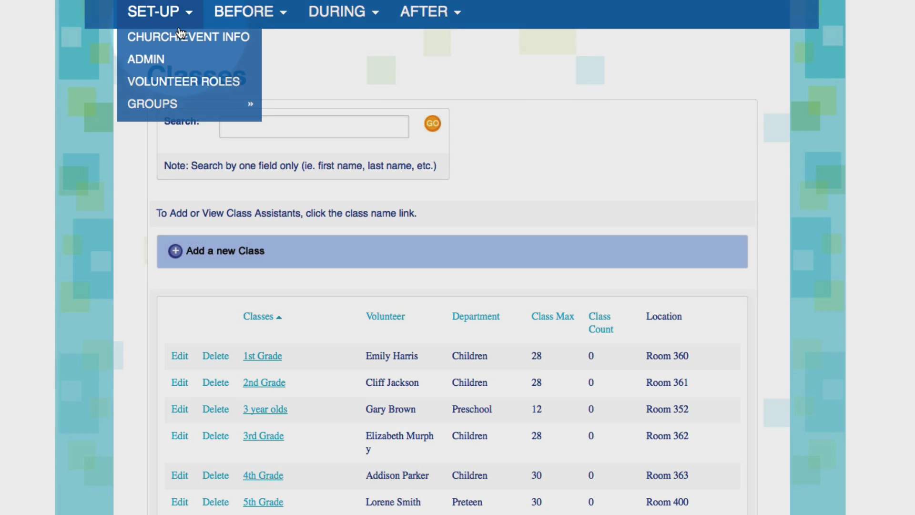
pyautogui.moveTo(180, 106)
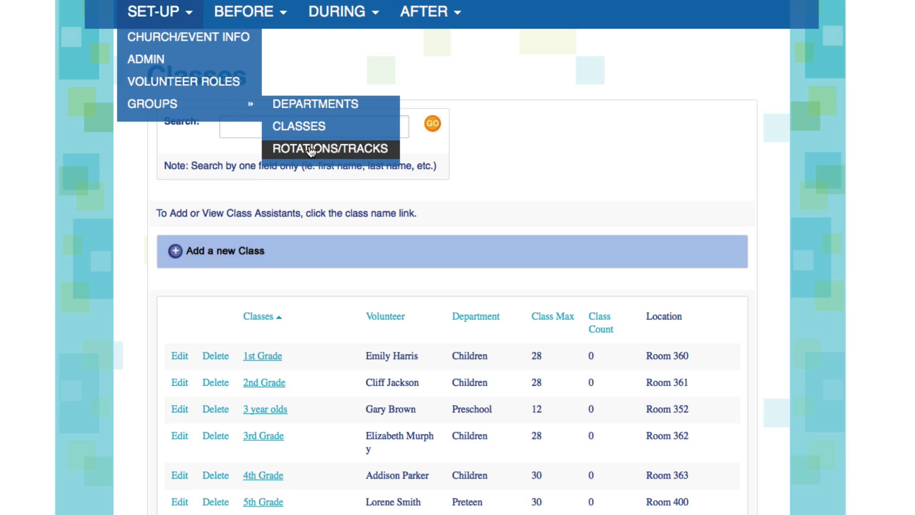
pyautogui.click(310, 150)
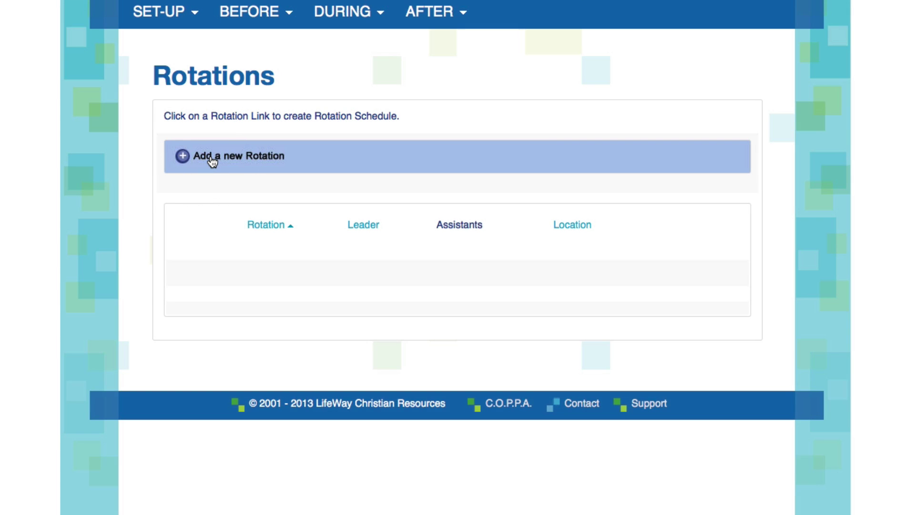
# Step: Create and save a Snacks rotation with a chosen leader, located in Fellowship Hall
pyautogui.click(212, 162)
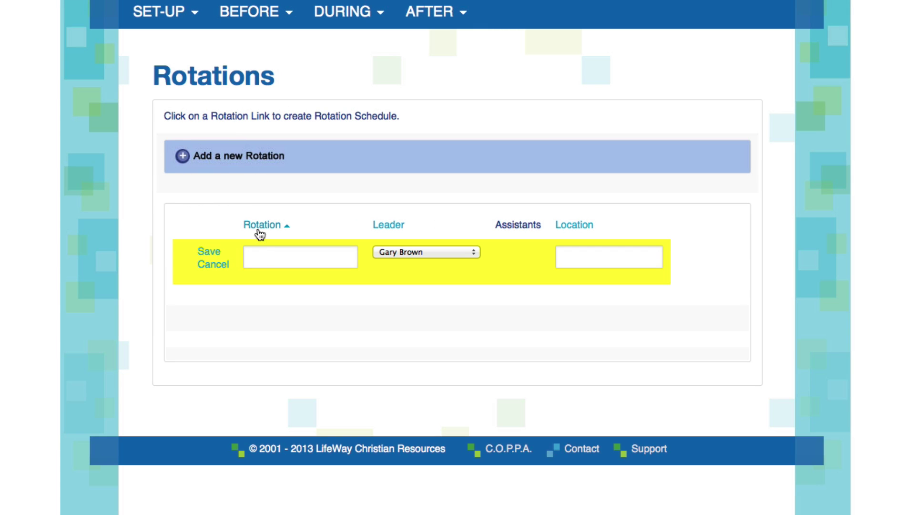
pyautogui.click(266, 257)
pyautogui.write('Snacks')
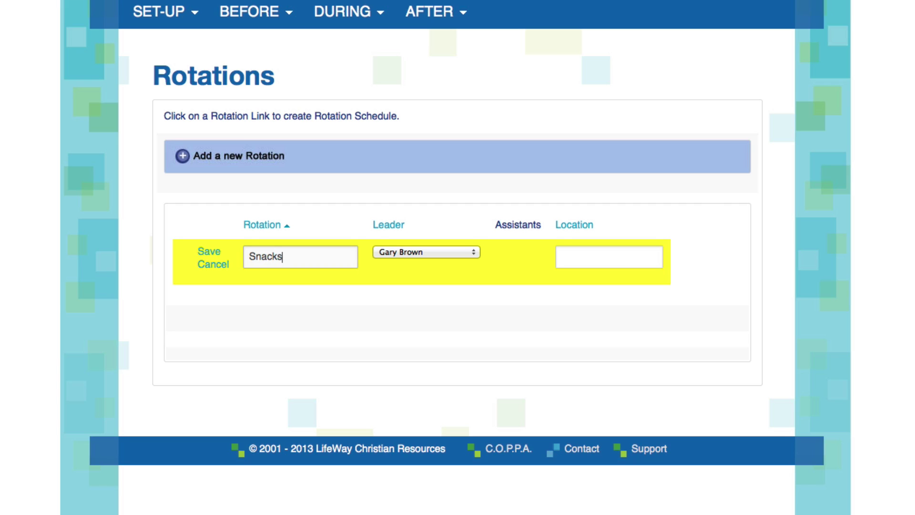
pyautogui.click(405, 252)
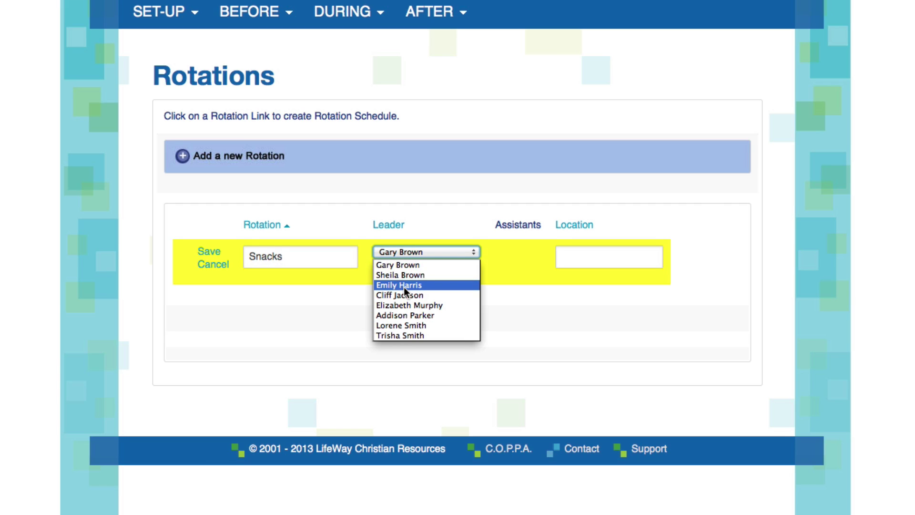
pyautogui.click(578, 257)
pyautogui.write('Fellow')
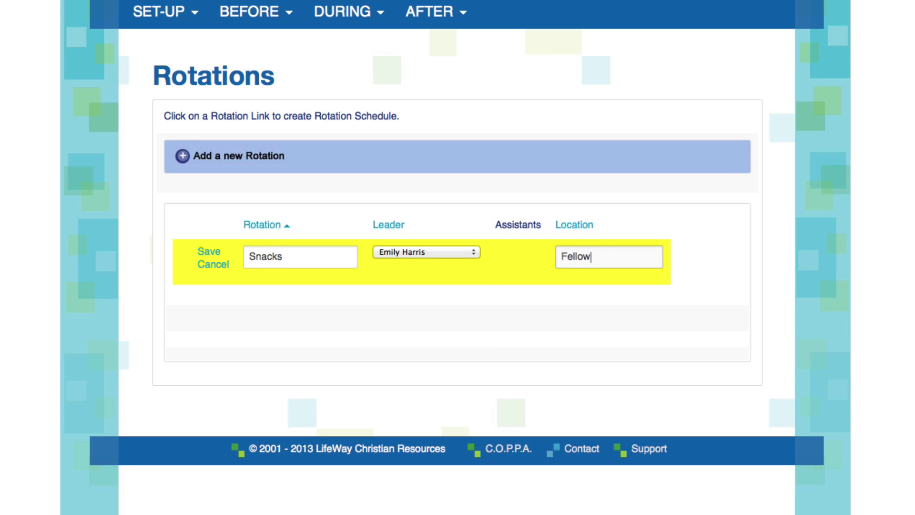
pyautogui.write('ship Hall')
pyautogui.click(210, 252)
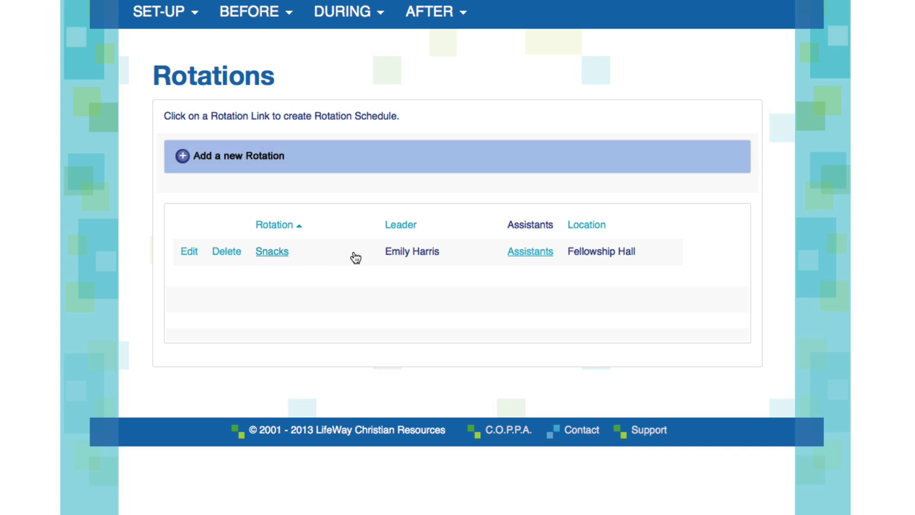
# Step: Add one volunteer from the list as the Snacks rotation's assistant and save
pyautogui.click(528, 252)
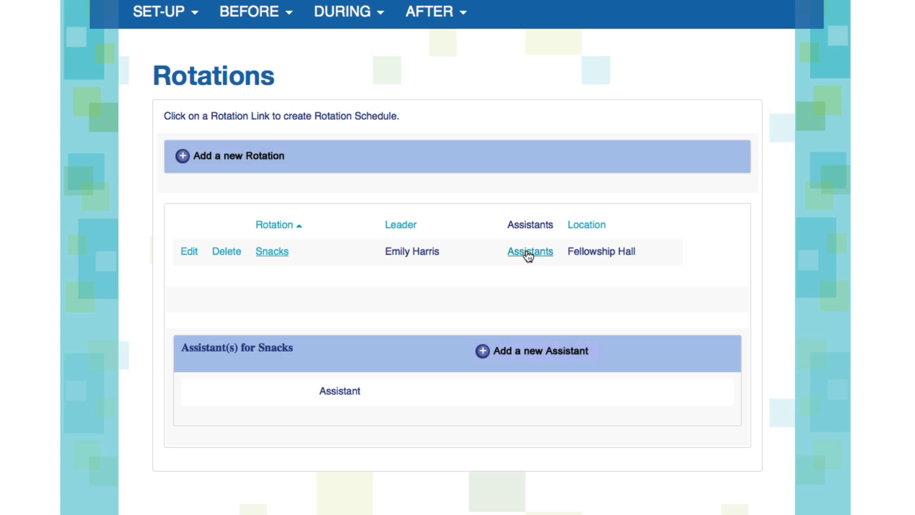
pyautogui.click(514, 355)
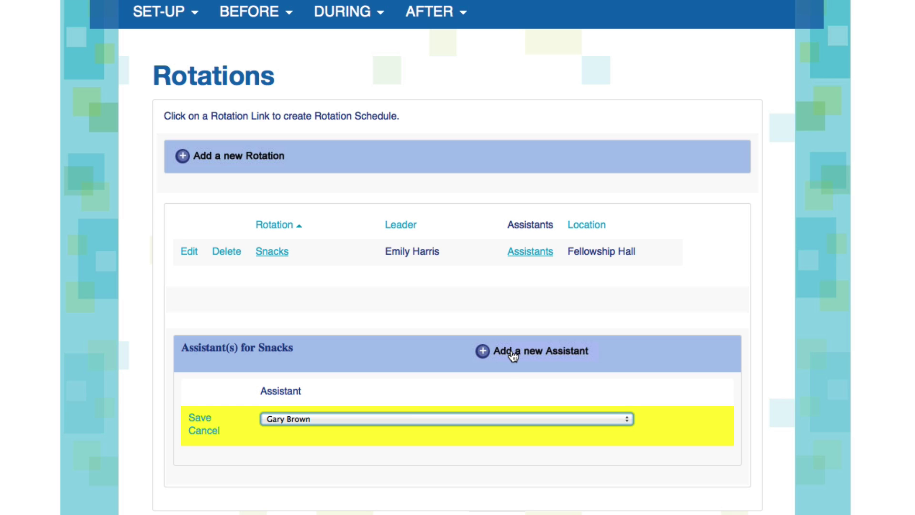
pyautogui.click(401, 418)
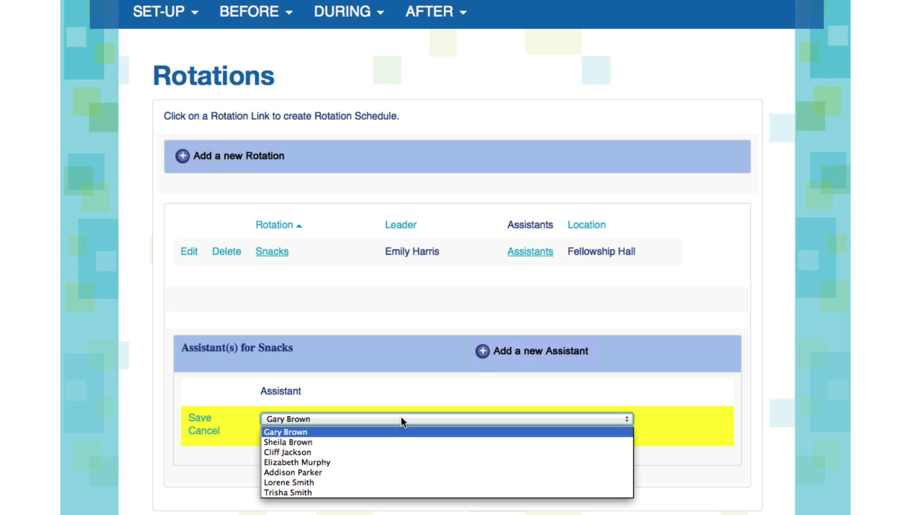
pyautogui.click(313, 471)
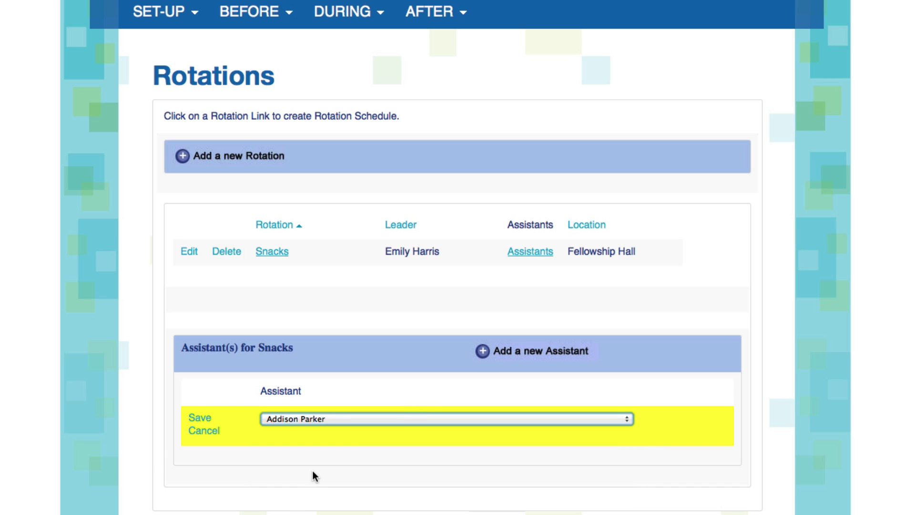
pyautogui.click(210, 420)
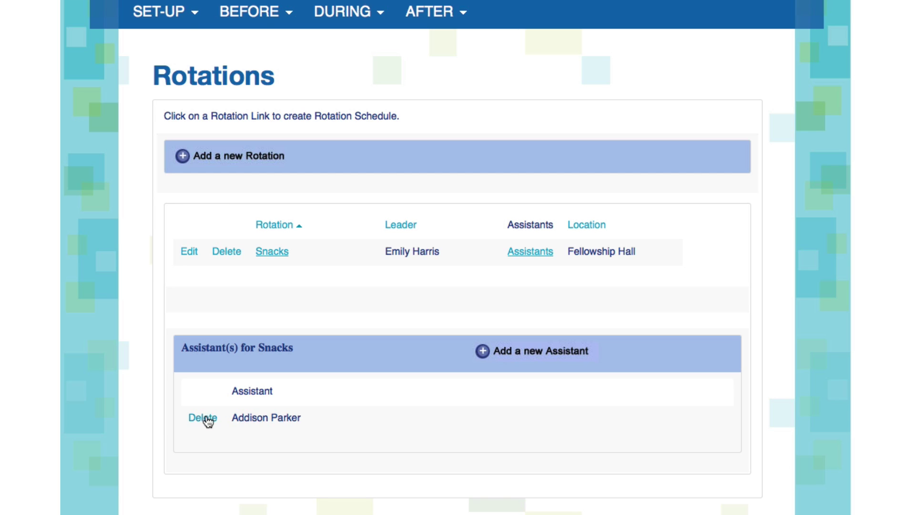
# Step: Go to the Classes page under SET-UP > GROUPS
pyautogui.moveTo(184, 19)
pyautogui.moveTo(178, 105)
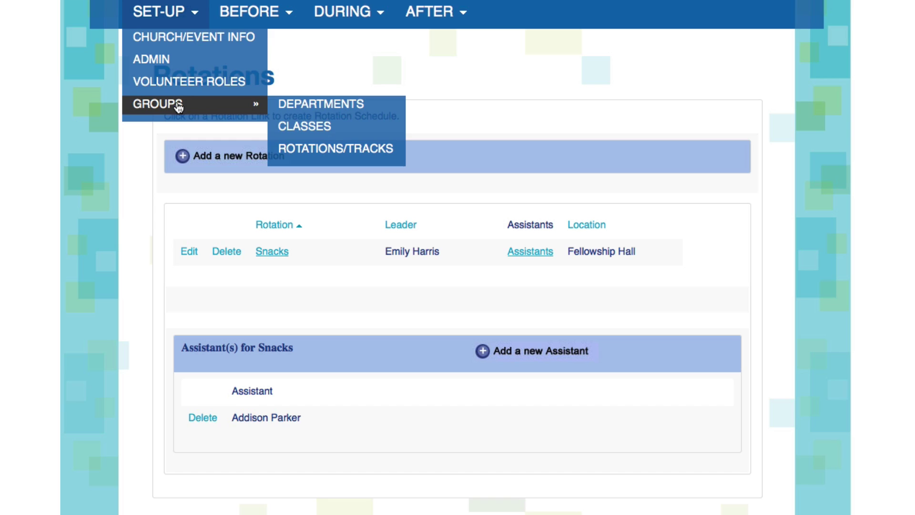
pyautogui.click(319, 130)
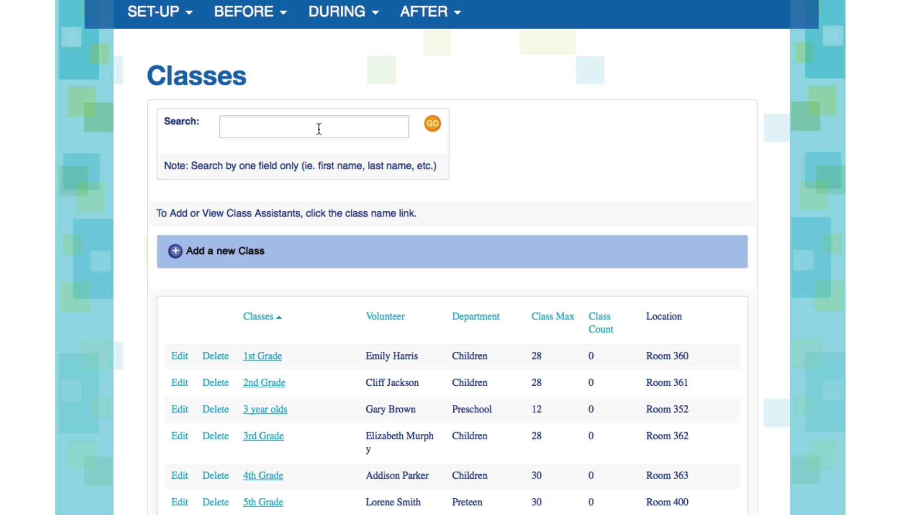
# Step: Add one volunteer from the list as the 1st Grade class's assistant and save
pyautogui.click(252, 358)
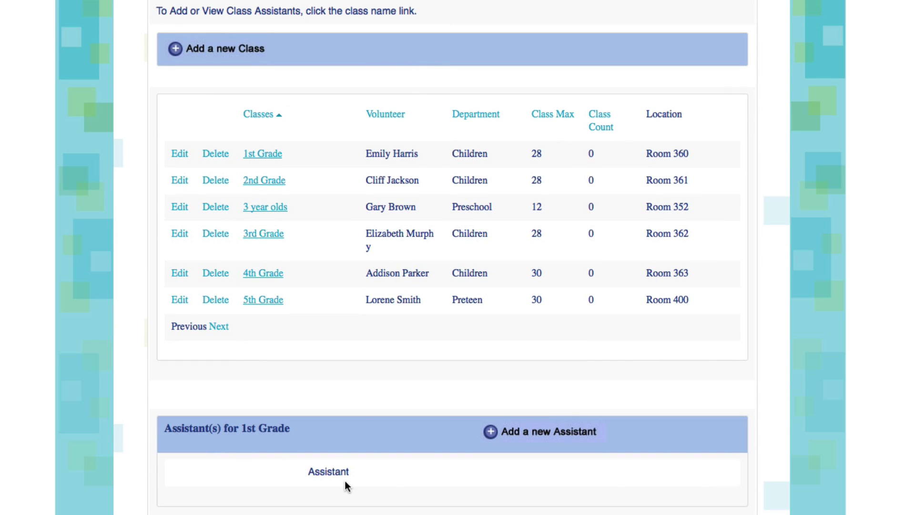
pyautogui.click(579, 435)
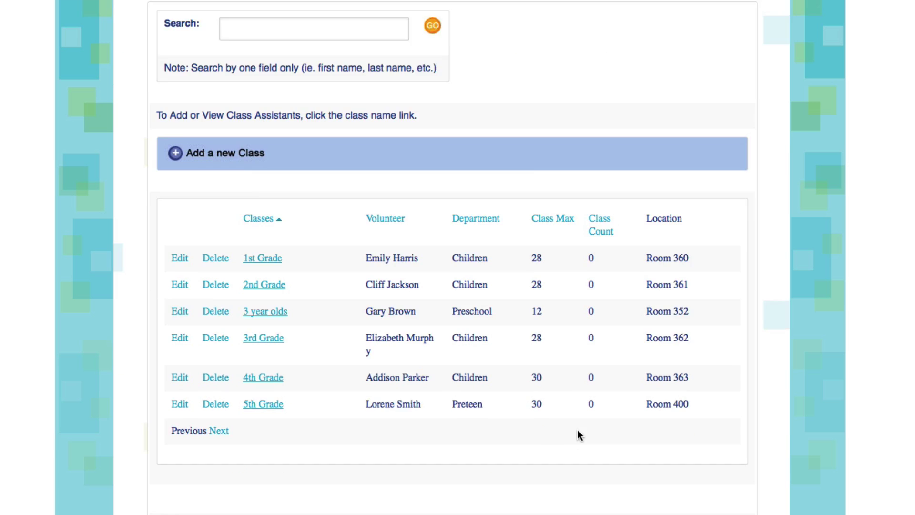
pyautogui.click(288, 369)
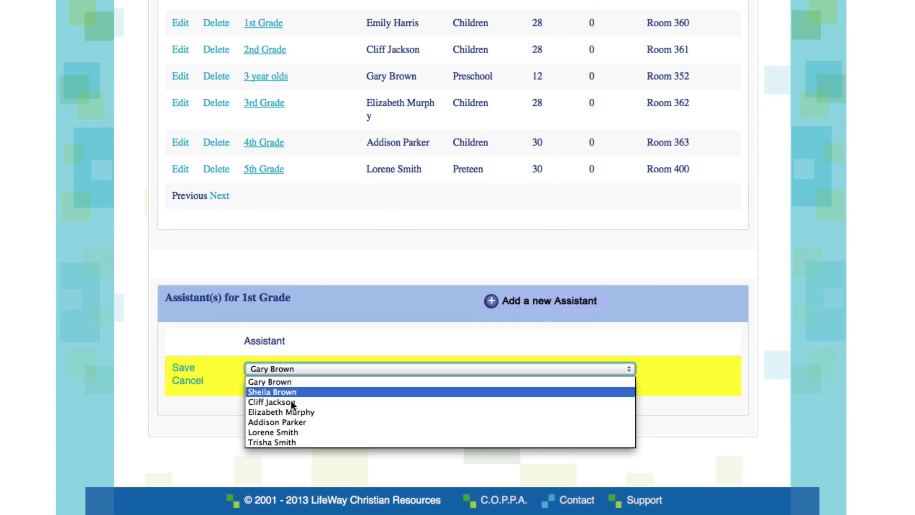
pyautogui.click(289, 433)
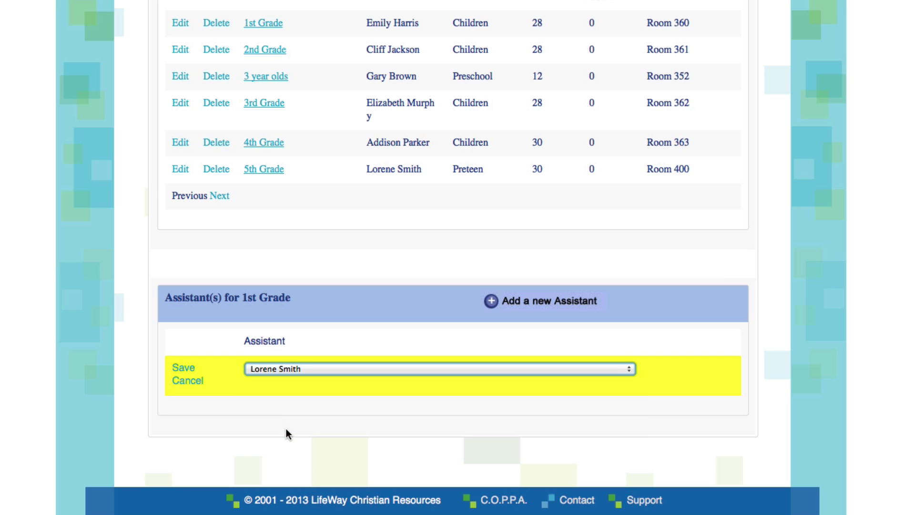
pyautogui.click(184, 370)
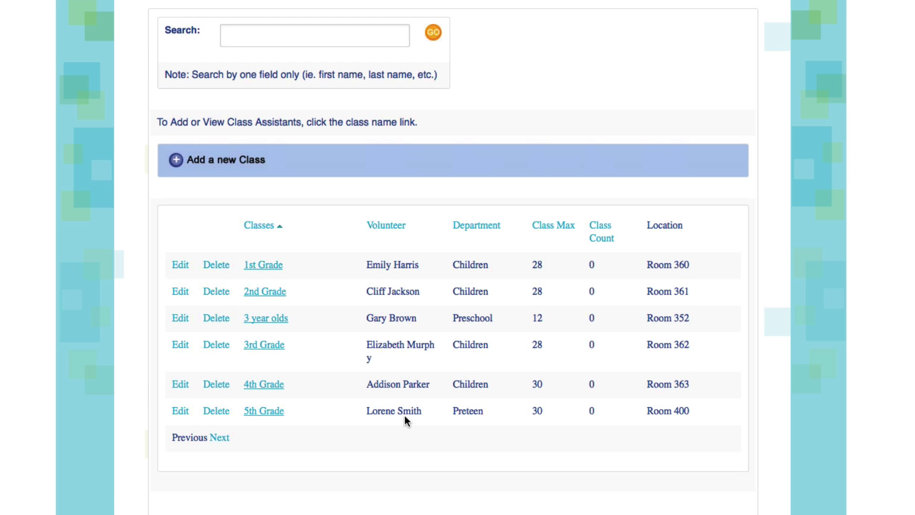
pyautogui.scroll(-5, 404, 415)
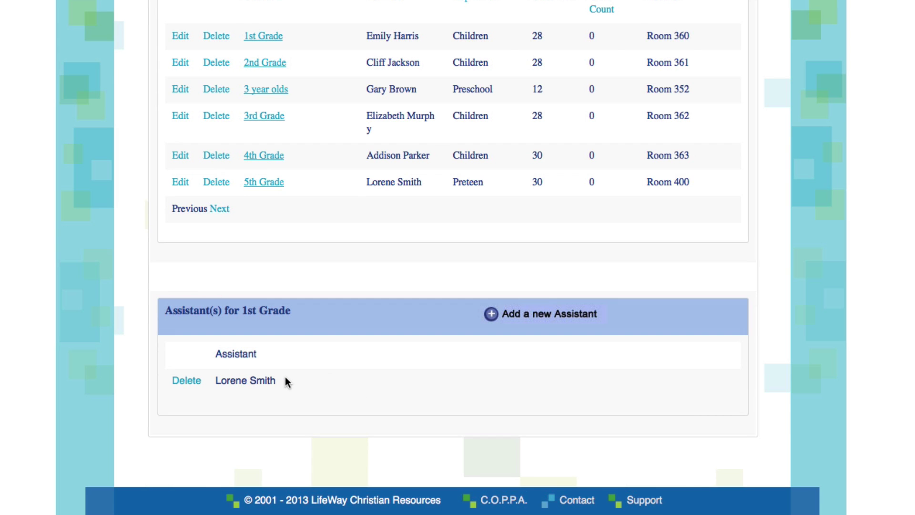
pyautogui.scroll(10, 285, 388)
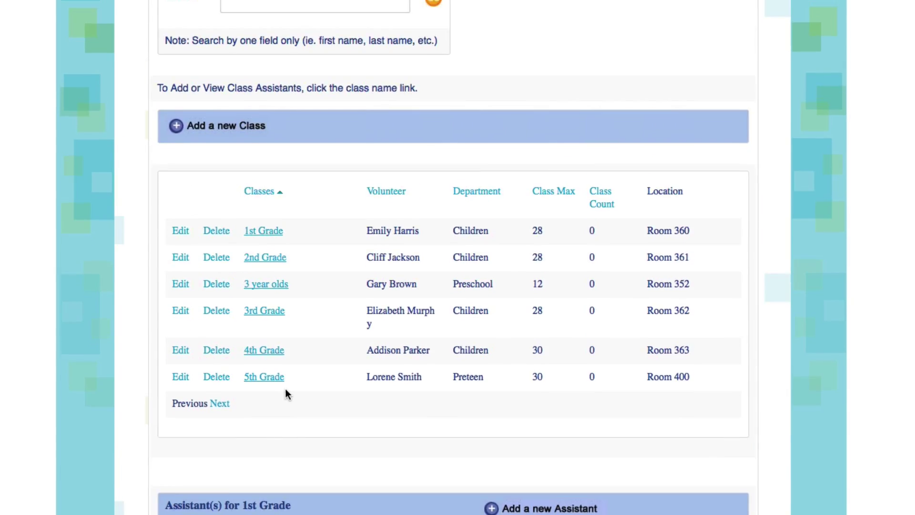
# Step: Return to the Rotations page
pyautogui.click(158, 122)
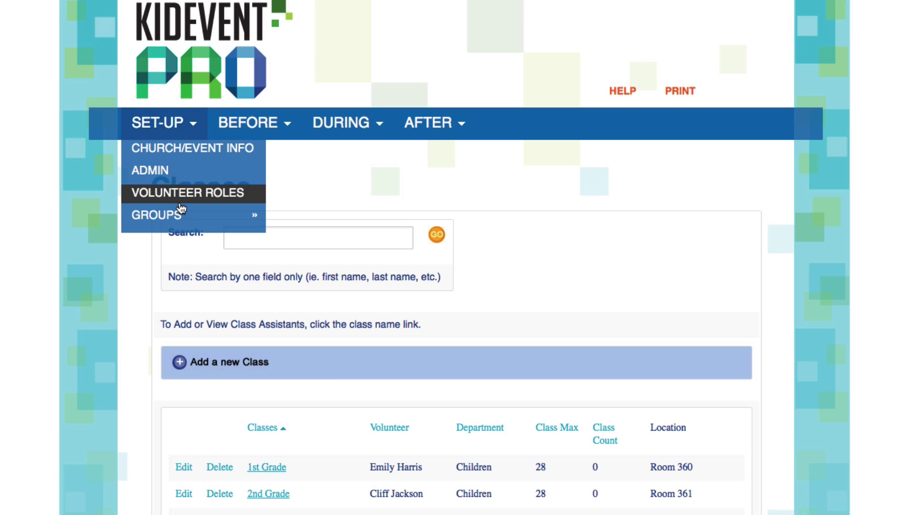
pyautogui.moveTo(181, 212)
pyautogui.click(300, 260)
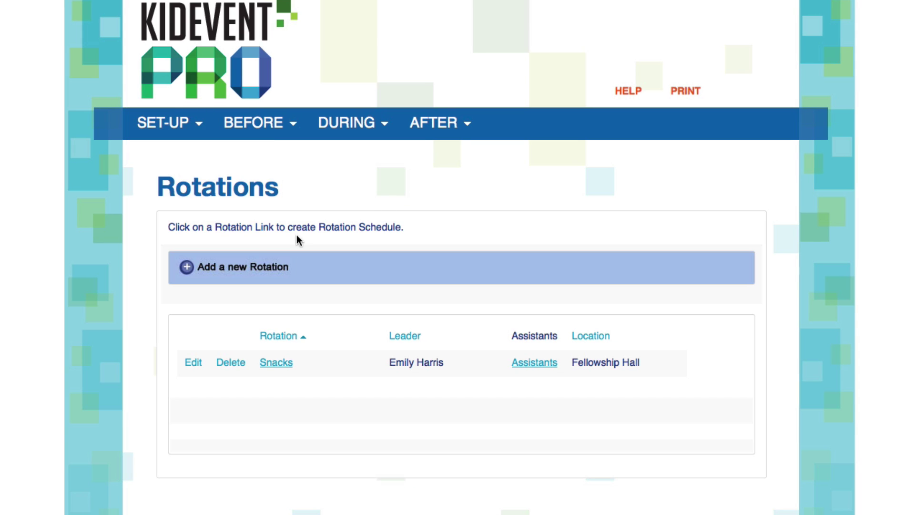
# Step: Add a Soccer rotation with a chosen leader, located at Soccer Field
pyautogui.click(258, 273)
pyautogui.click(302, 395)
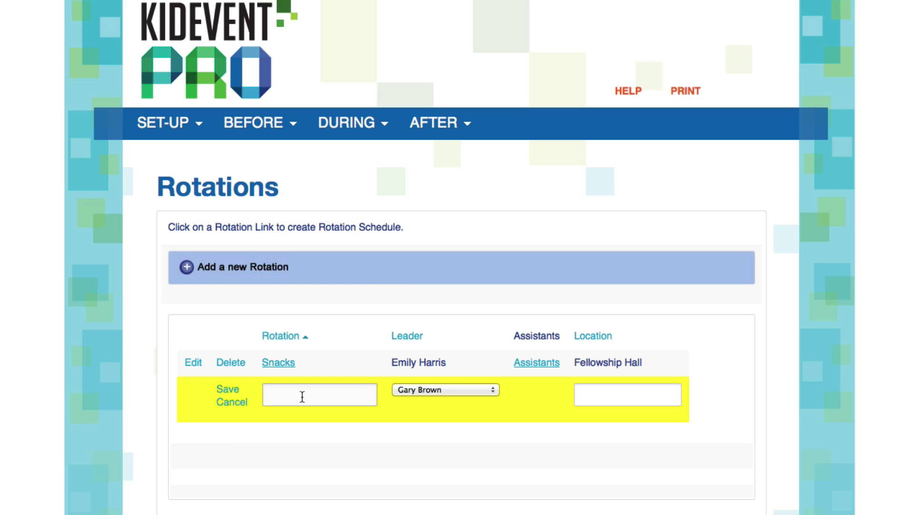
pyautogui.write('Soccer')
pyautogui.click(415, 388)
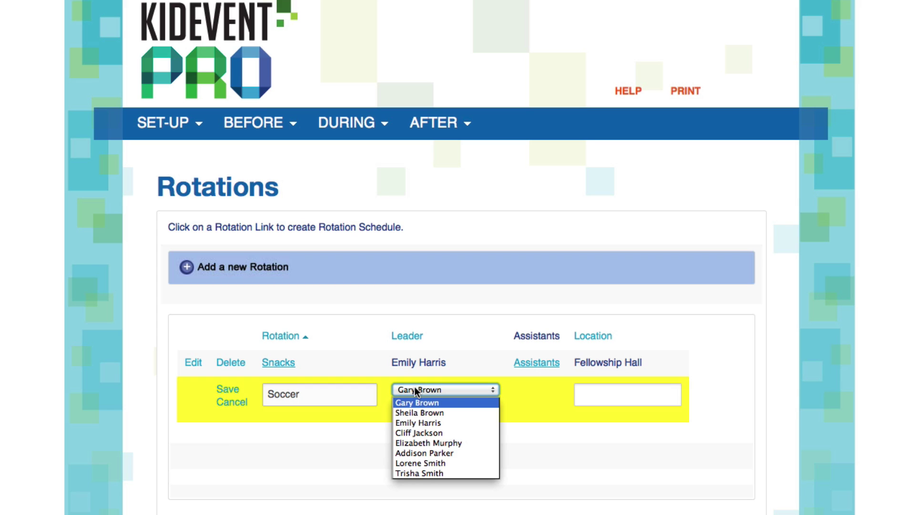
pyautogui.click(424, 443)
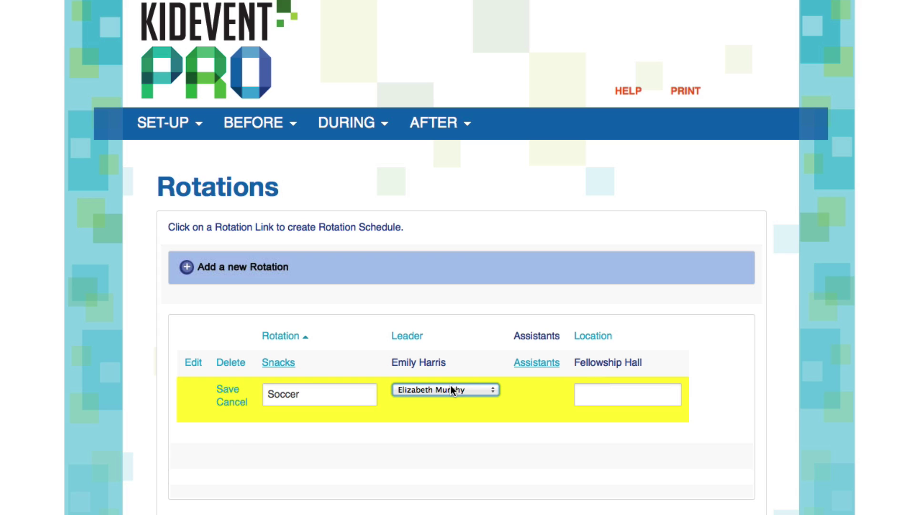
pyautogui.click(605, 396)
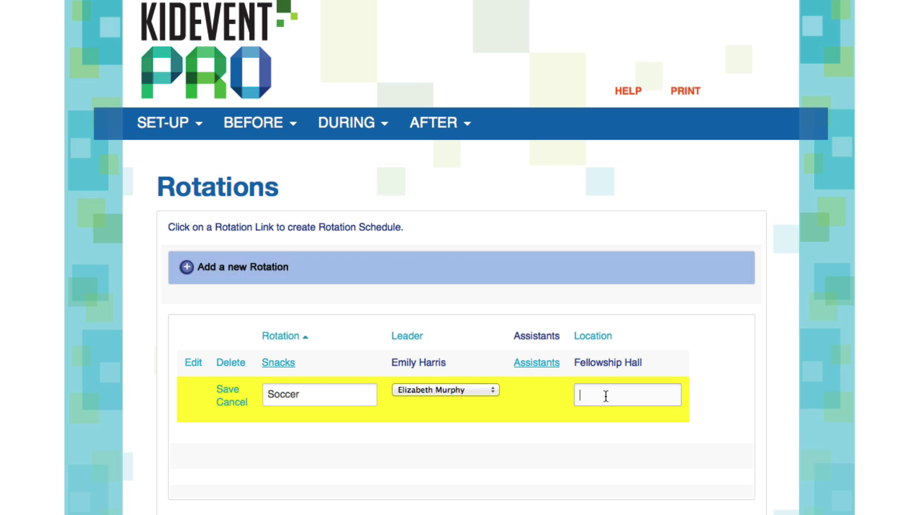
pyautogui.write('Soccer Field')
pyautogui.click(223, 390)
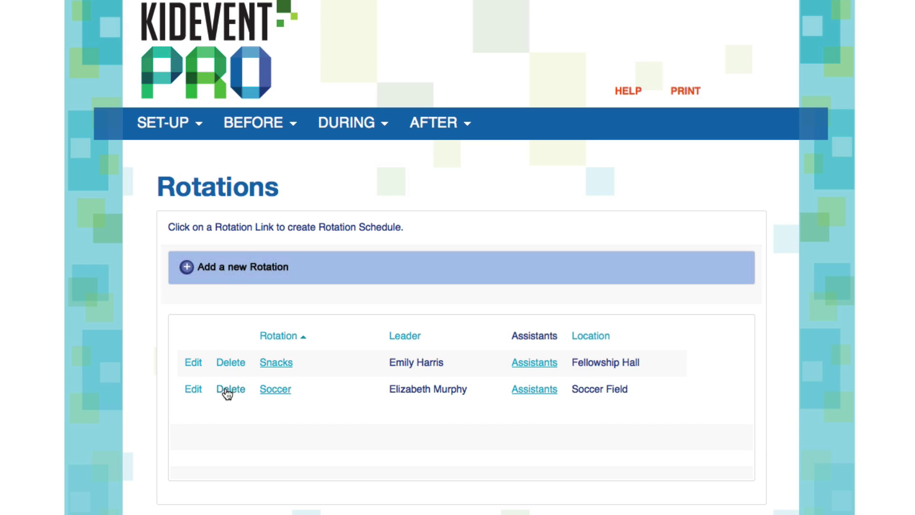
# Step: Add a Music rotation, keeping the preselected leader, located in the Music Suite
pyautogui.click(220, 269)
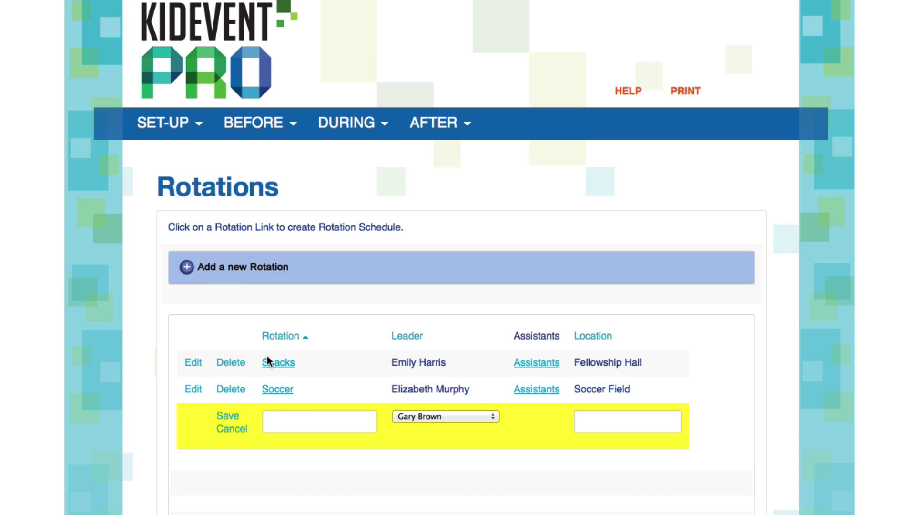
pyautogui.click(272, 410)
pyautogui.write('Music')
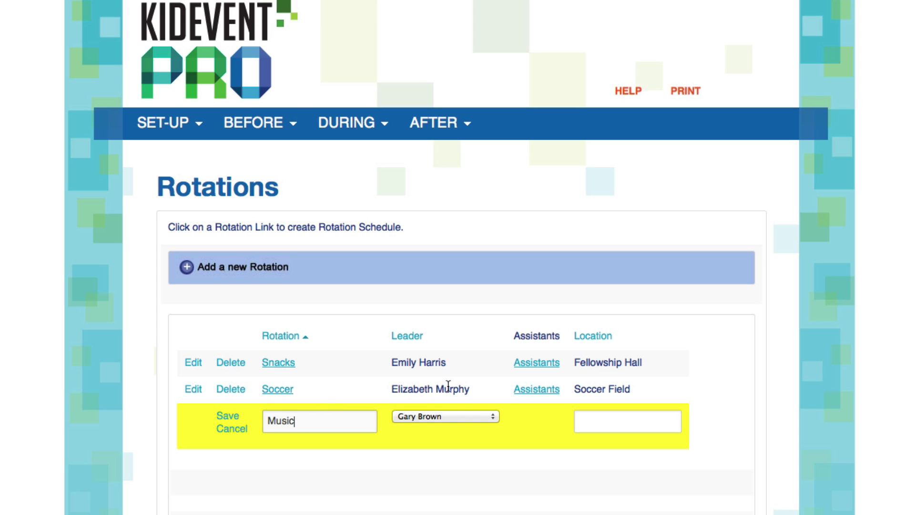
pyautogui.click(458, 416)
pyautogui.click(456, 425)
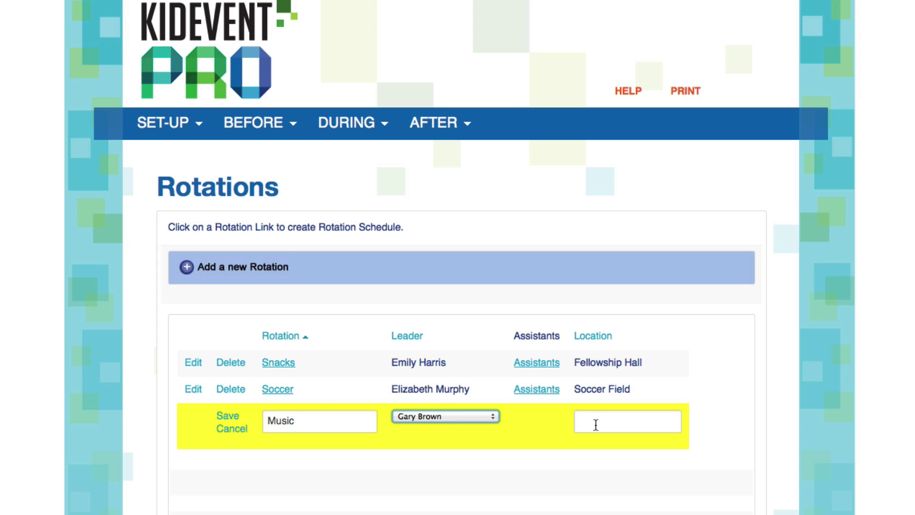
pyautogui.click(638, 417)
pyautogui.write('Music S')
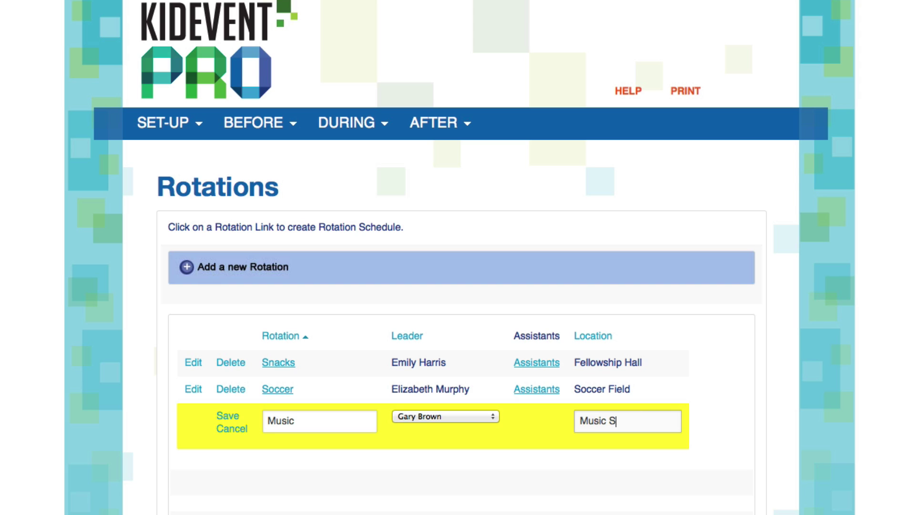
pyautogui.write('uite')
pyautogui.click(227, 416)
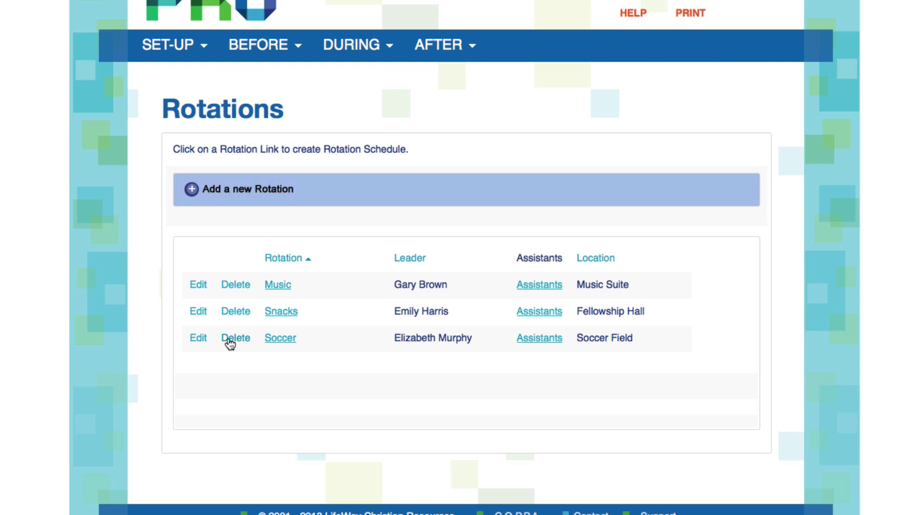
# Step: In the Music schedule, start a new 1st Grade class on Monday 06/09/2014
pyautogui.click(279, 288)
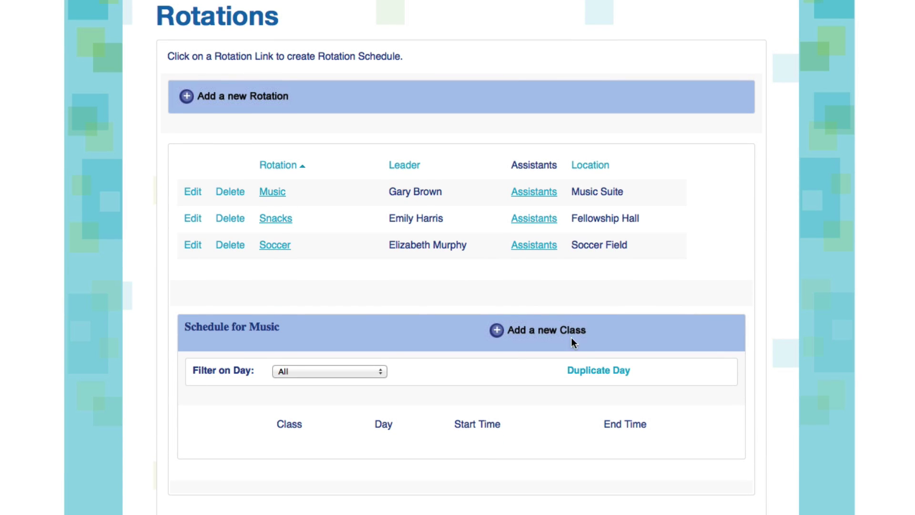
pyautogui.click(570, 331)
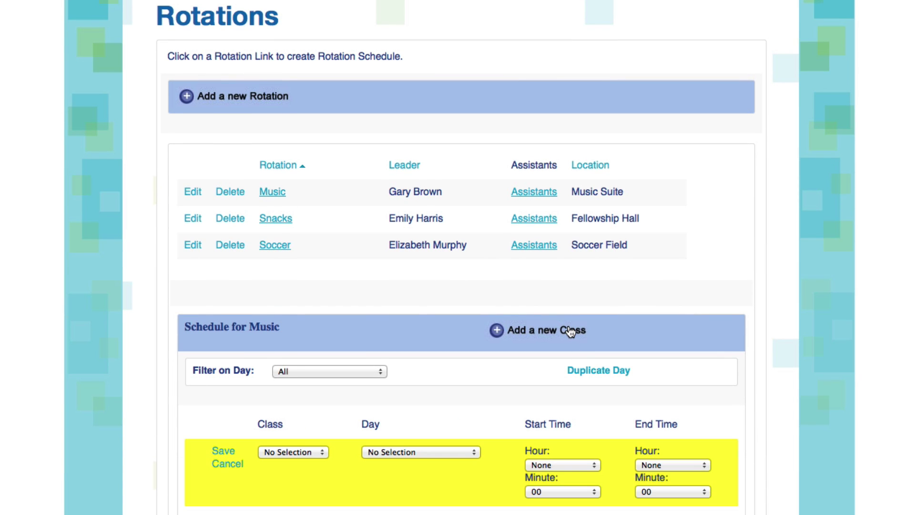
pyautogui.scroll(-5, 570, 331)
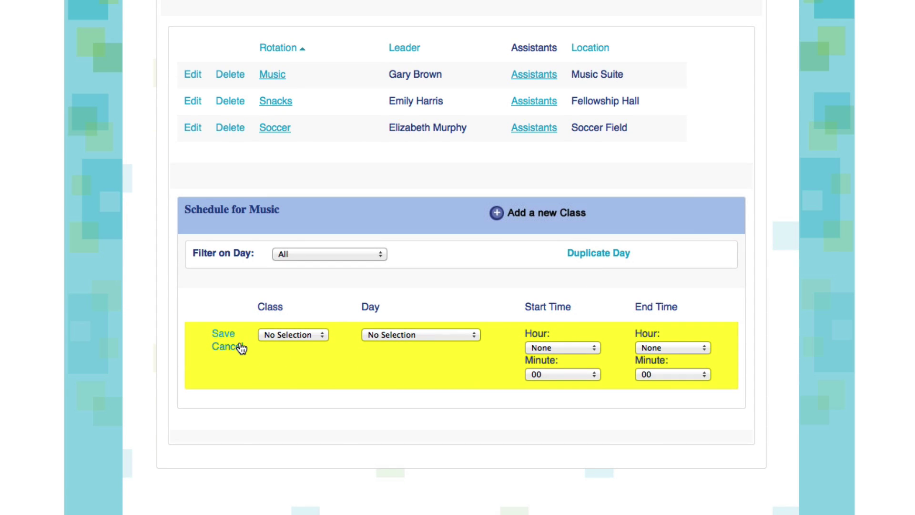
pyautogui.click(289, 338)
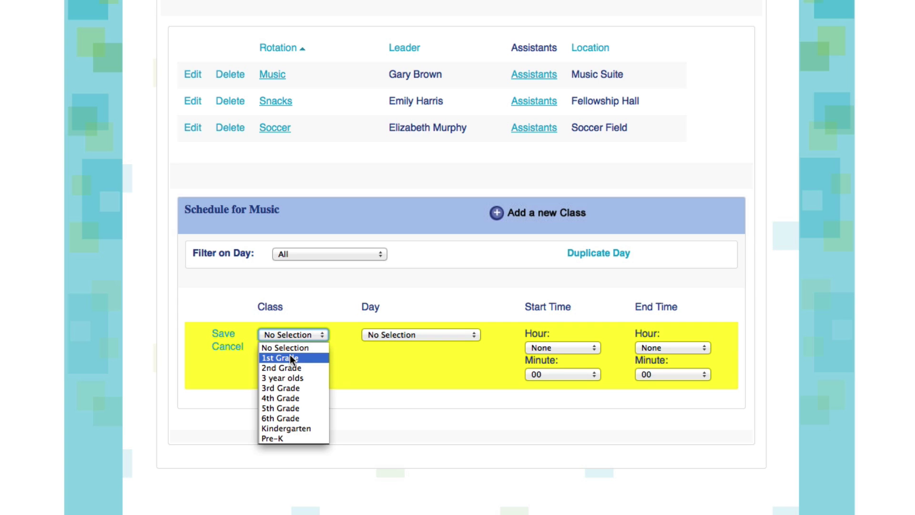
pyautogui.press('Escape')
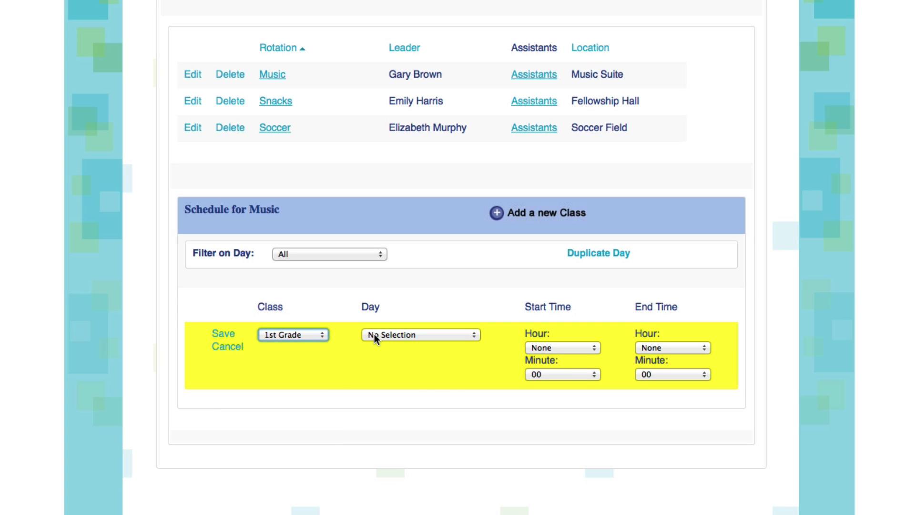
pyautogui.click(374, 336)
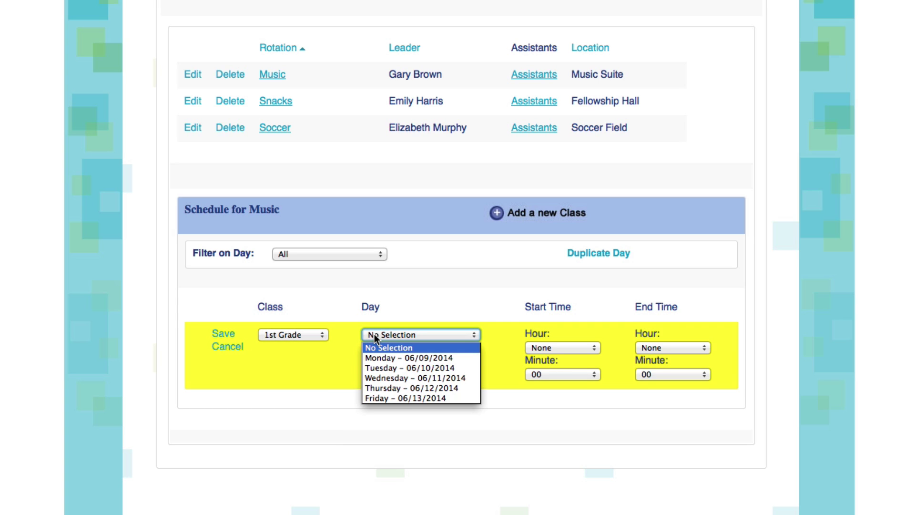
pyautogui.click(381, 358)
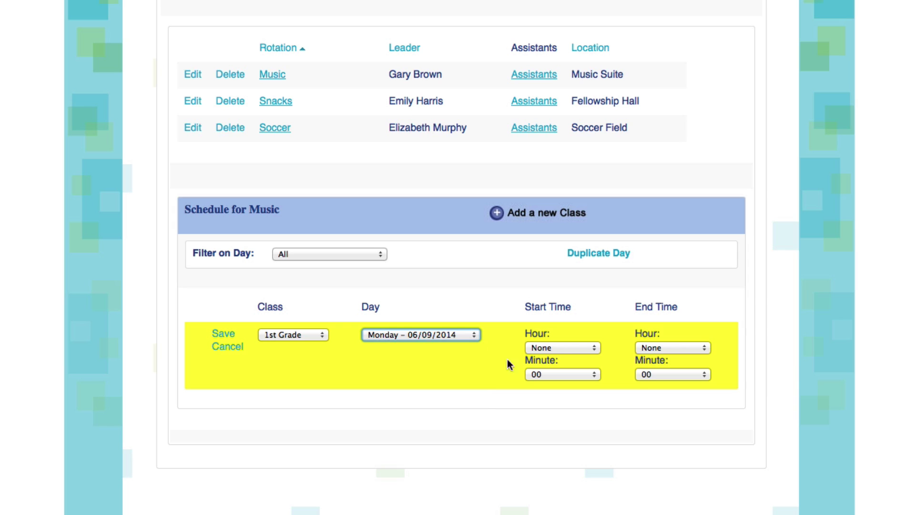
# Step: Set the class to run 09:15 AM to 09:45 AM and save it
pyautogui.click(581, 349)
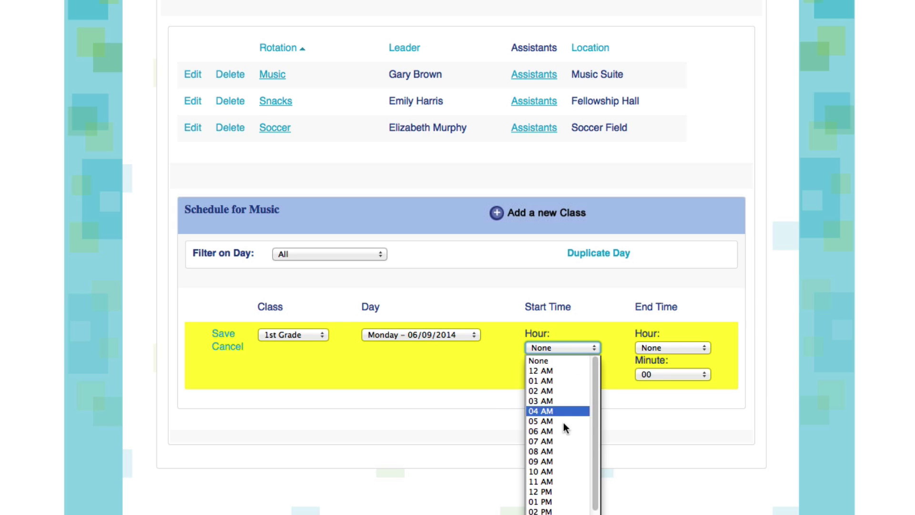
pyautogui.click(547, 461)
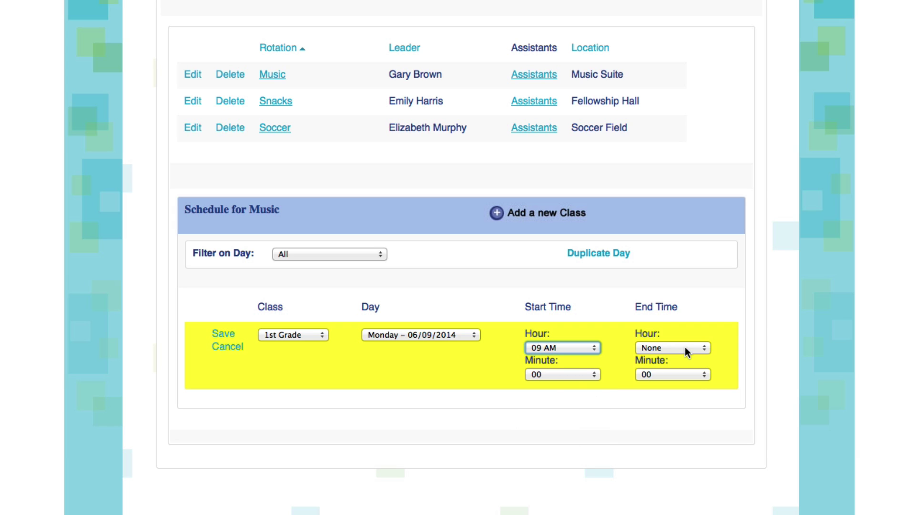
pyautogui.click(576, 373)
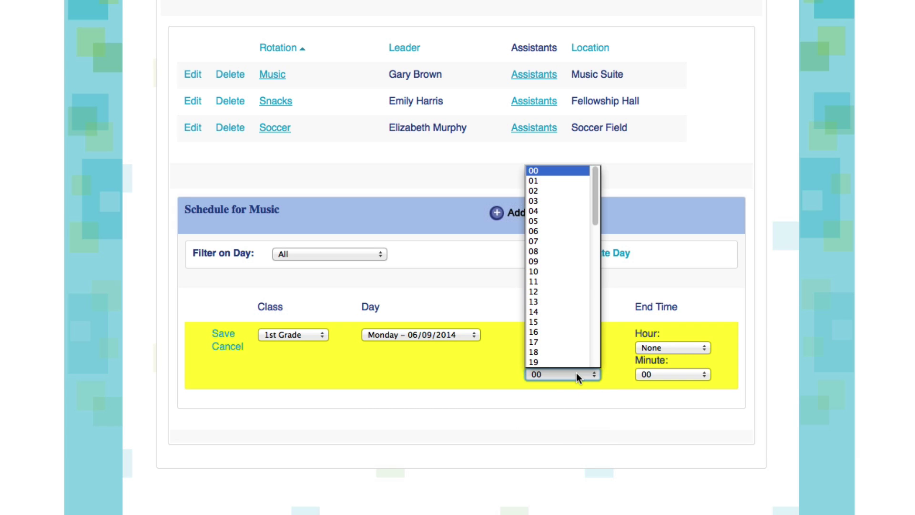
pyautogui.scroll(-2, 565, 336)
pyautogui.click(539, 280)
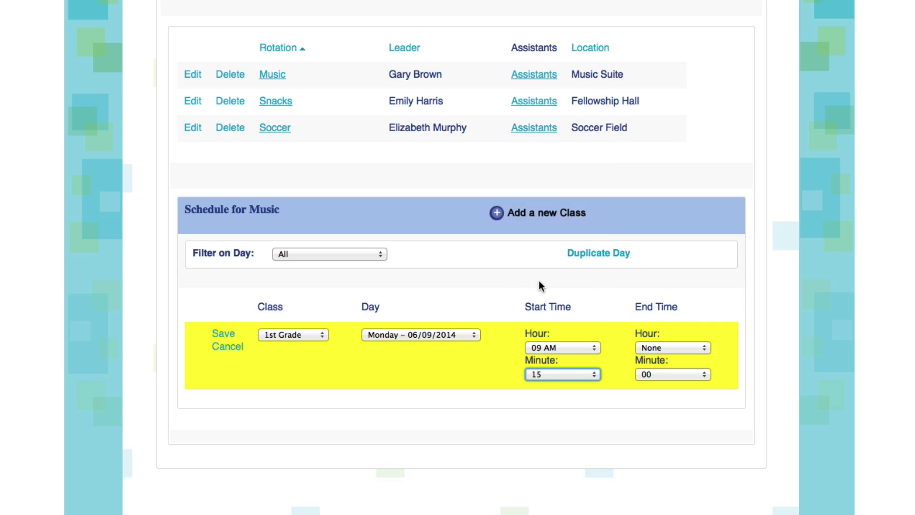
pyautogui.click(654, 347)
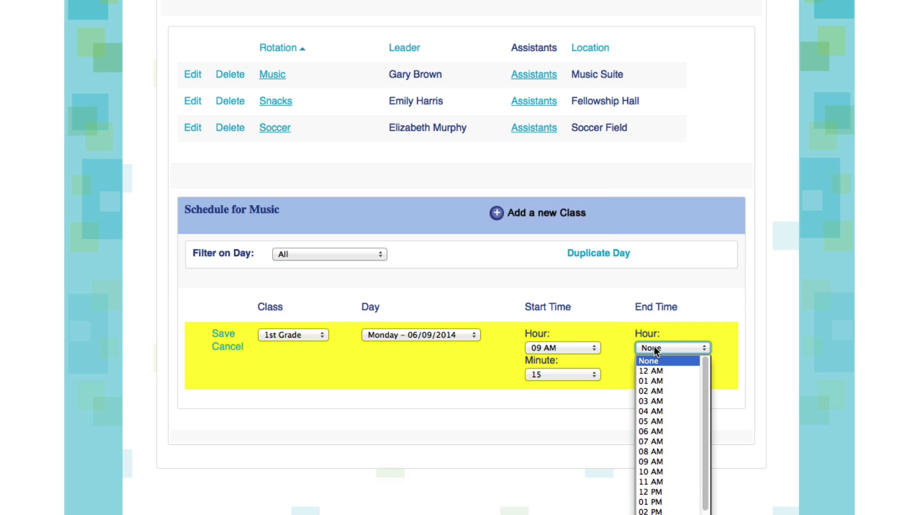
pyautogui.click(656, 461)
pyautogui.click(657, 373)
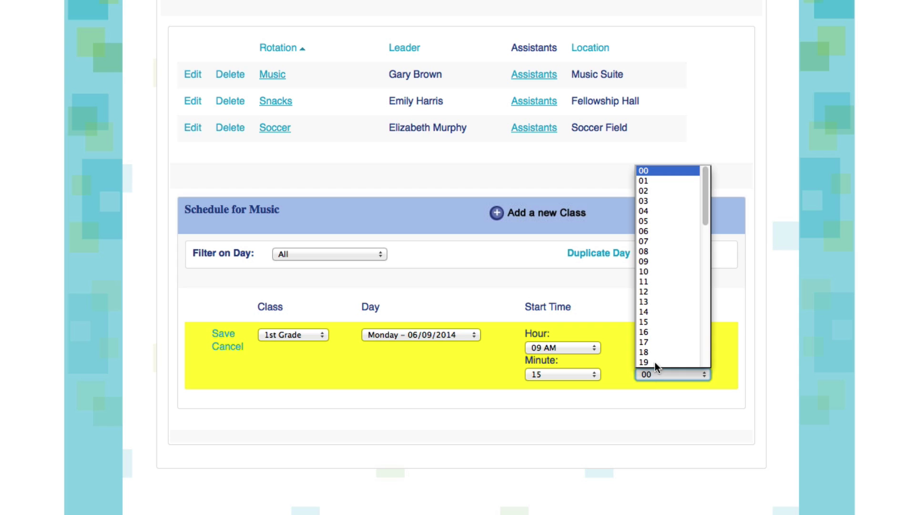
pyautogui.scroll(-4, 654, 343)
pyautogui.scroll(-4, 654, 343)
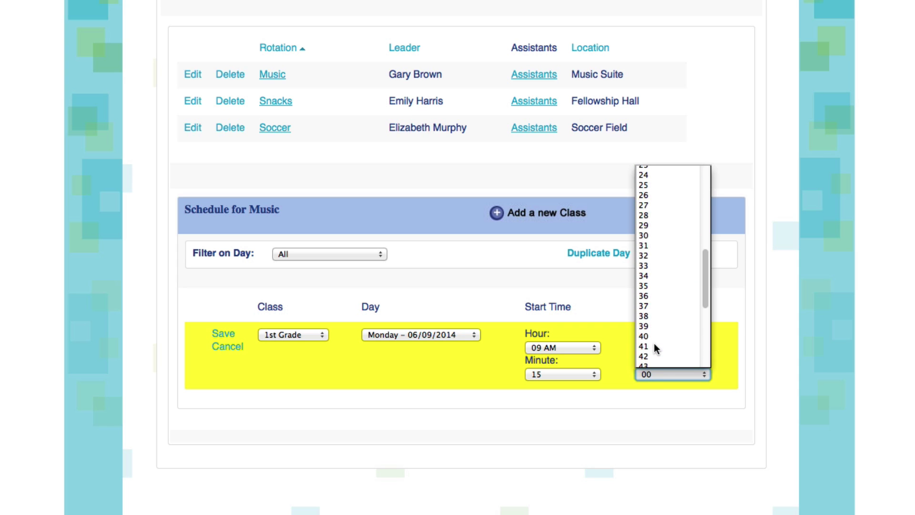
pyautogui.scroll(-1, 646, 345)
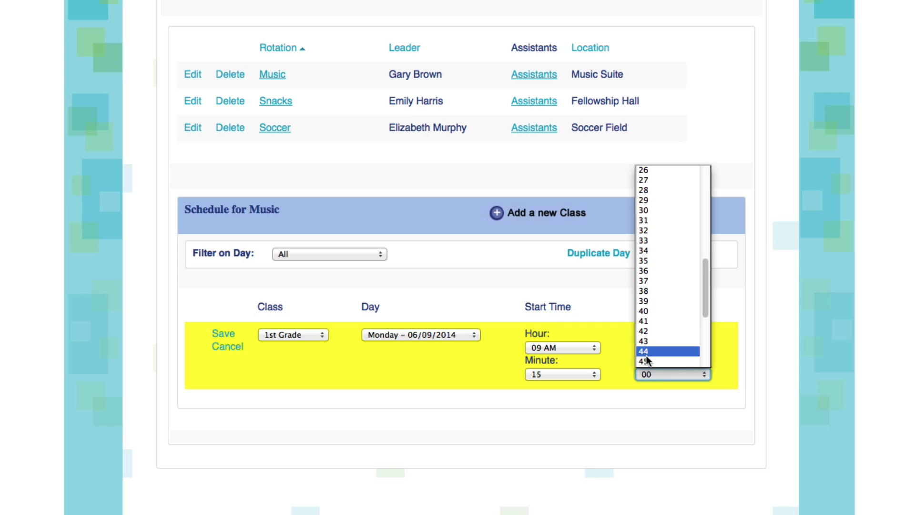
pyautogui.click(646, 356)
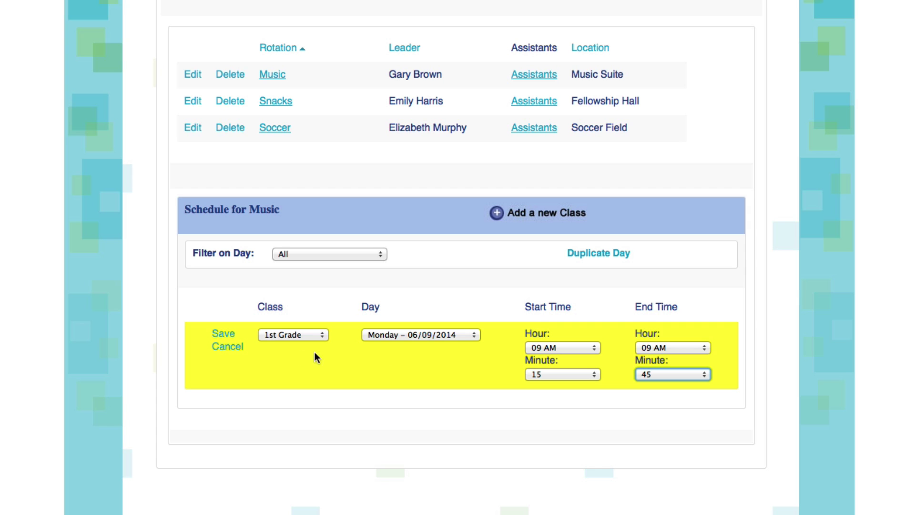
pyautogui.click(225, 336)
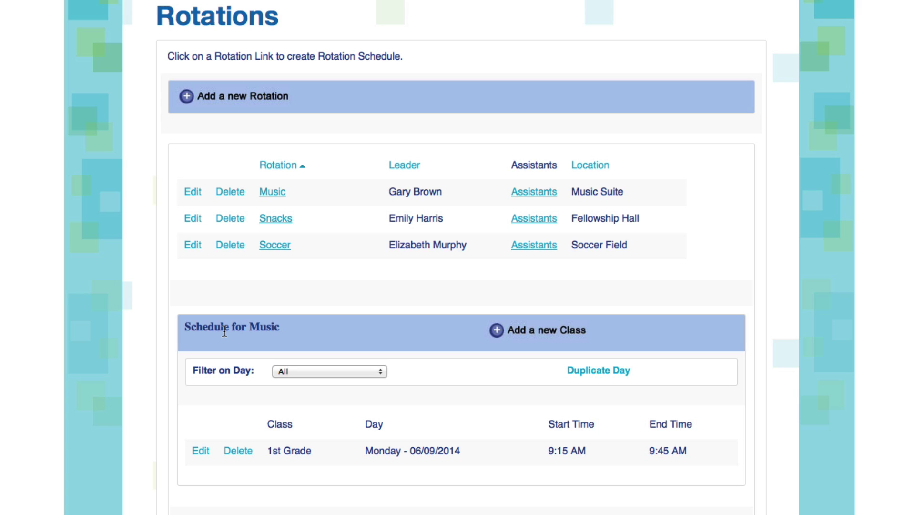
# Step: Start another Music class for 2nd Grade on Monday 06/09/2014
pyautogui.click(552, 337)
pyautogui.scroll(-2, 548, 328)
pyautogui.click(289, 431)
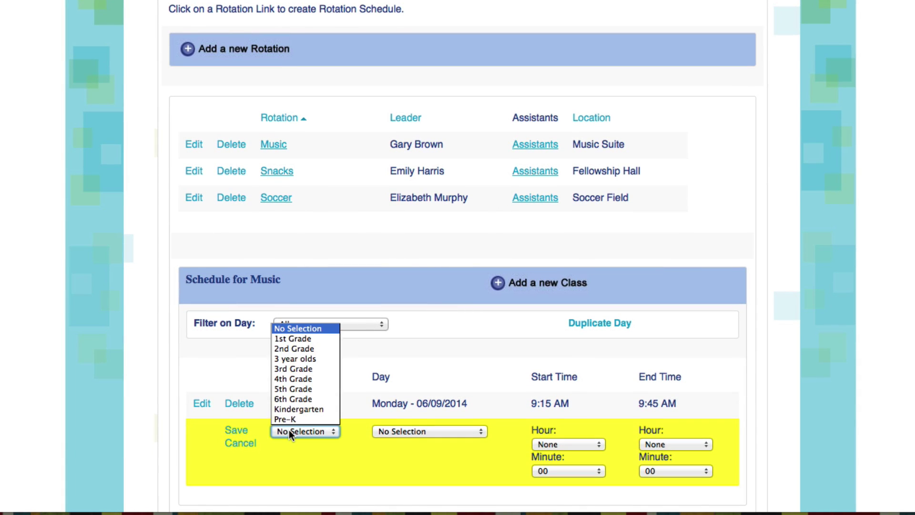
pyautogui.click(298, 349)
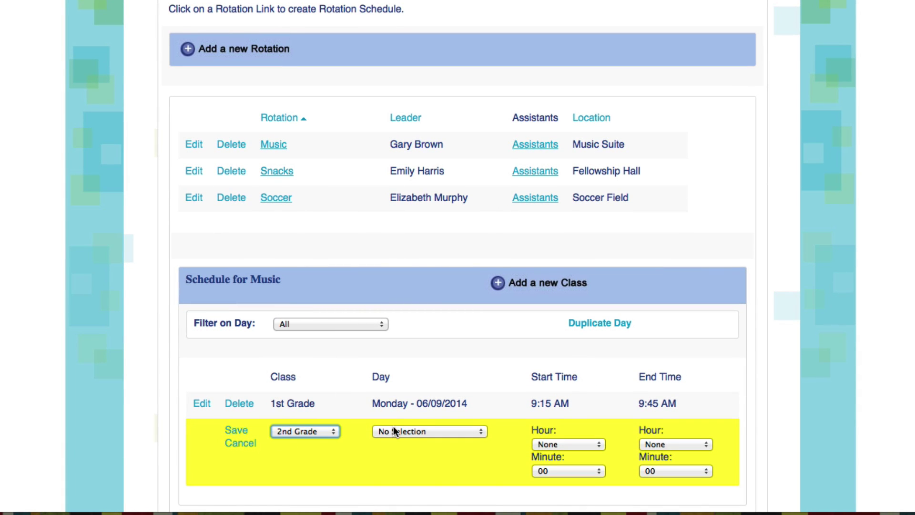
pyautogui.click(399, 431)
pyautogui.click(395, 453)
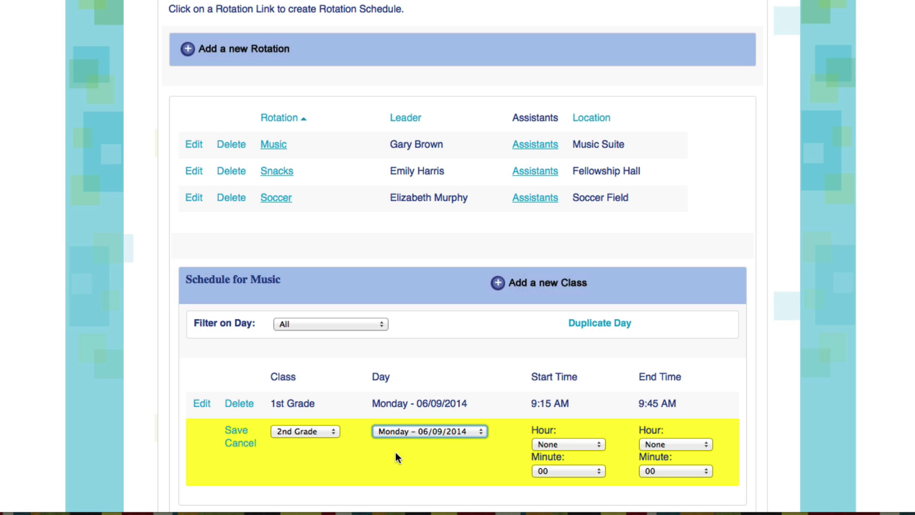
# Step: Set the 2nd Grade slot to 09:45 AM to 10:15 AM and save it
pyautogui.click(601, 444)
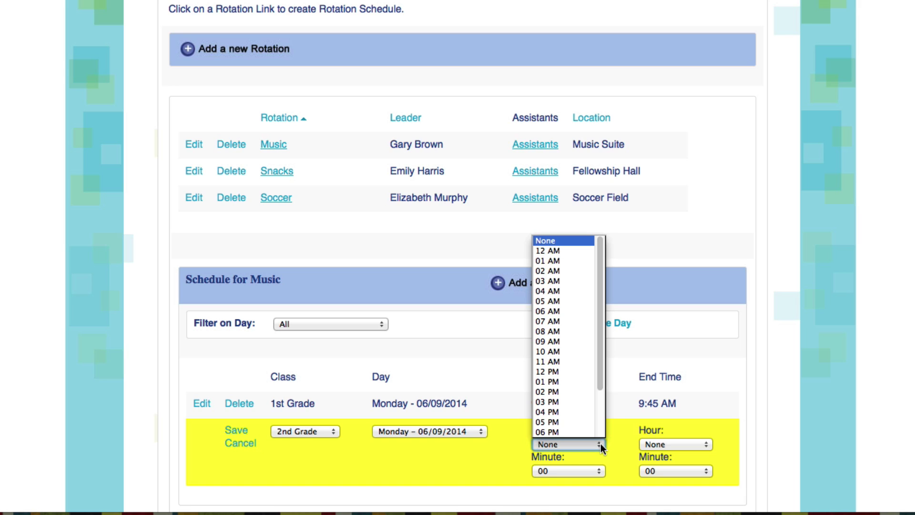
pyautogui.click(574, 340)
pyautogui.click(573, 470)
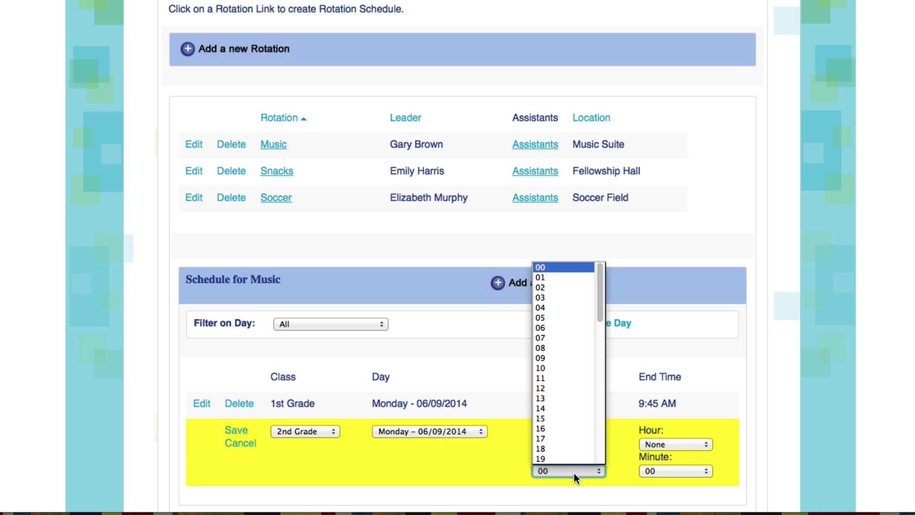
pyautogui.scroll(-10, 564, 399)
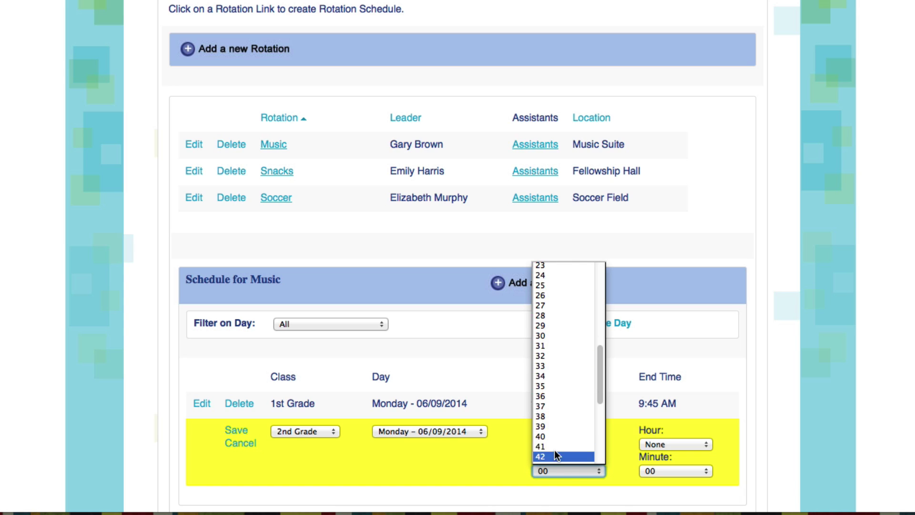
pyautogui.click(552, 416)
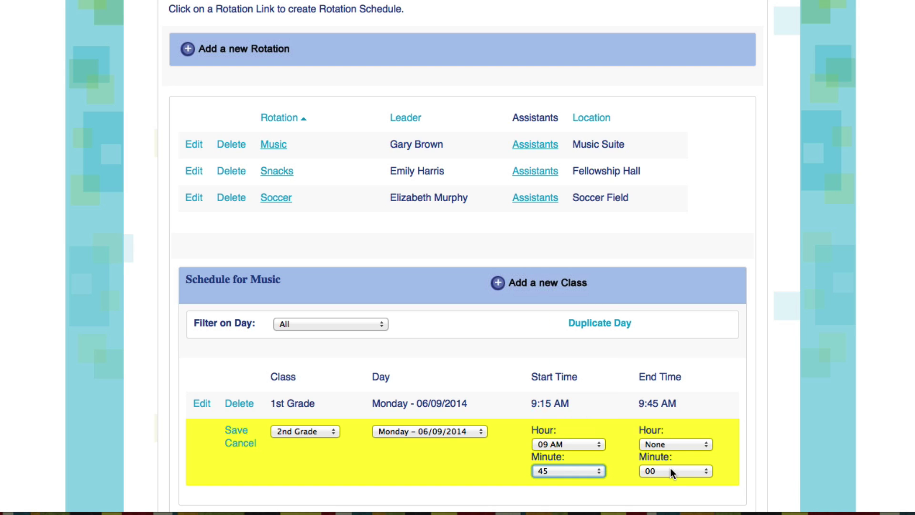
pyautogui.click(659, 445)
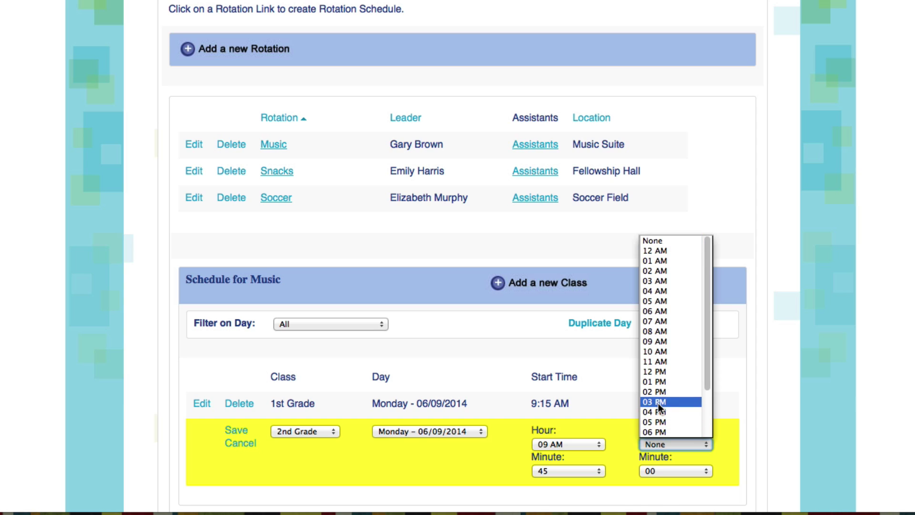
pyautogui.click(651, 355)
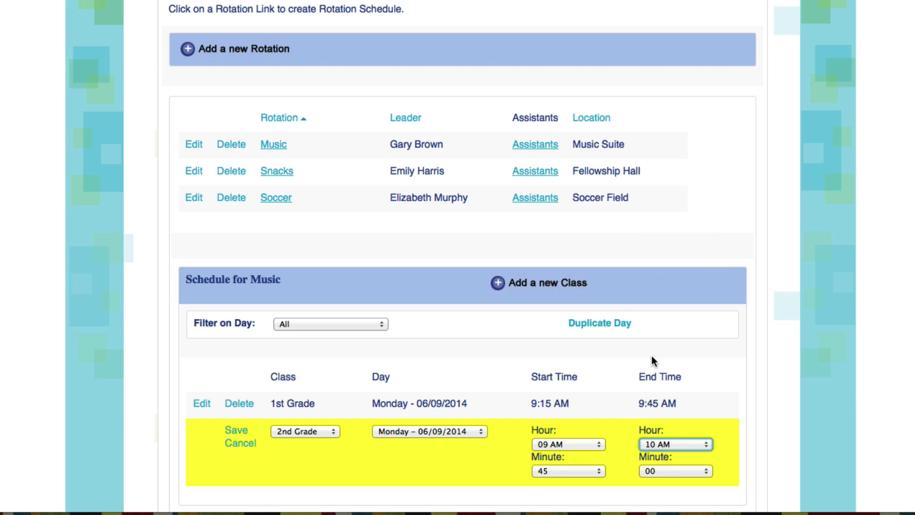
pyautogui.click(675, 468)
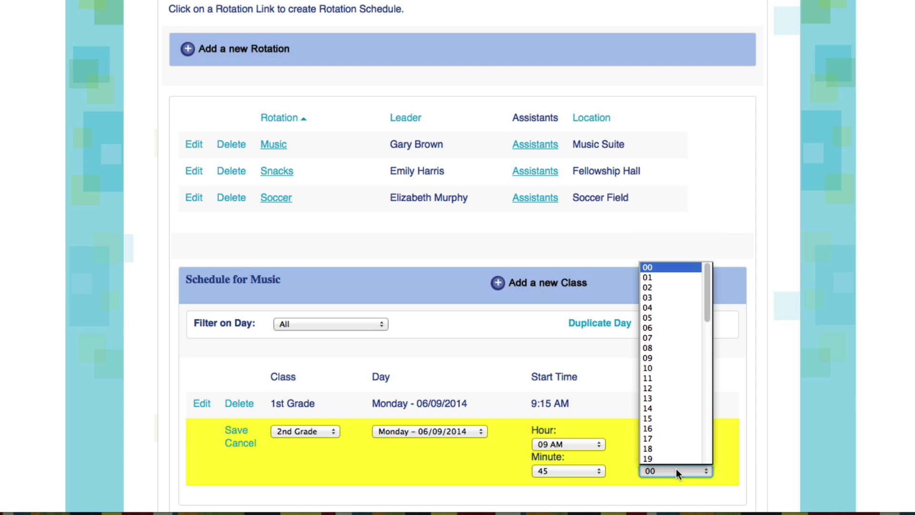
pyautogui.click(653, 417)
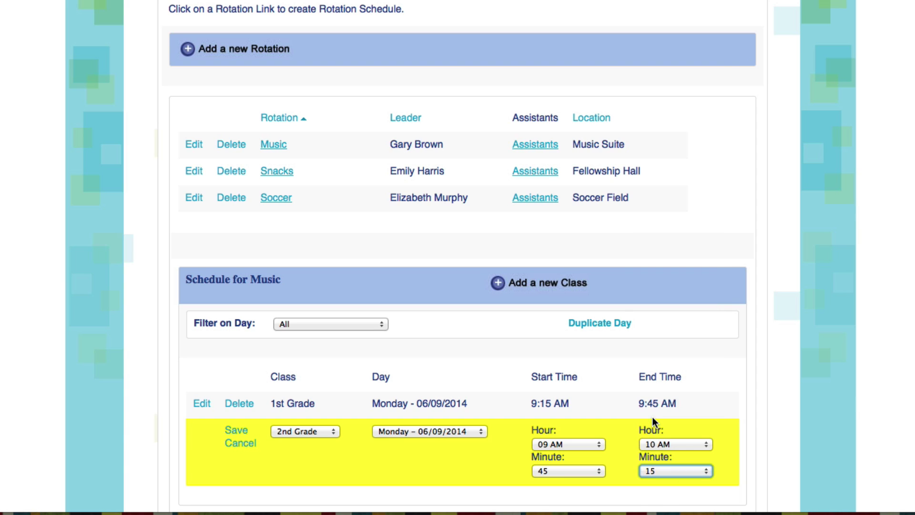
pyautogui.click(241, 430)
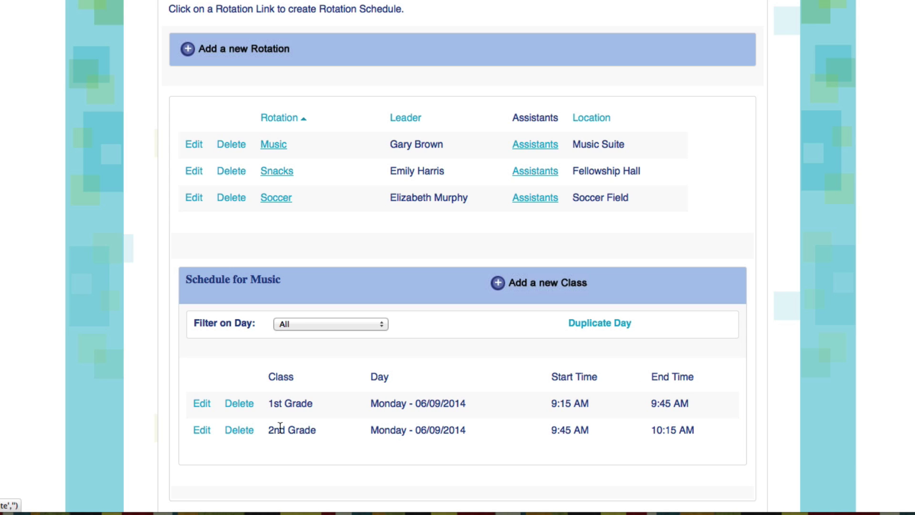
# Step: Start a new Music class for 3rd Grade on Monday 06/09/2014
pyautogui.click(562, 285)
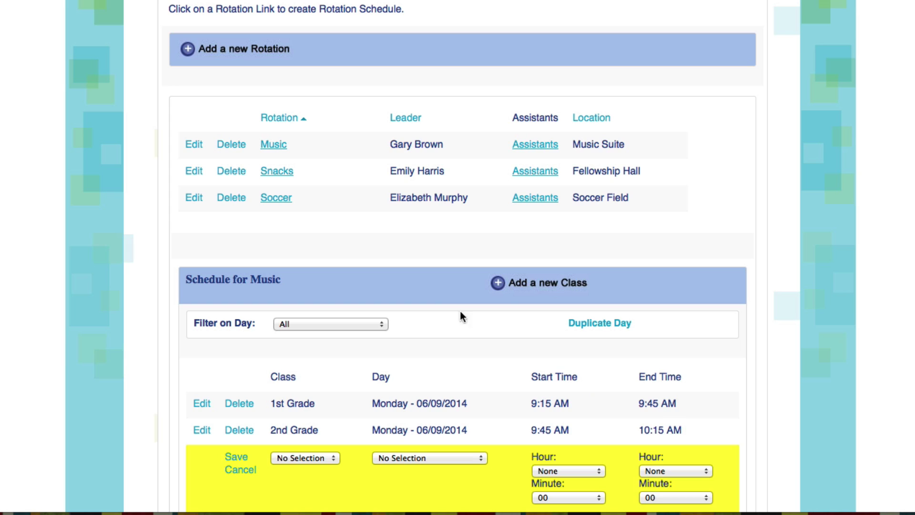
pyautogui.click(322, 457)
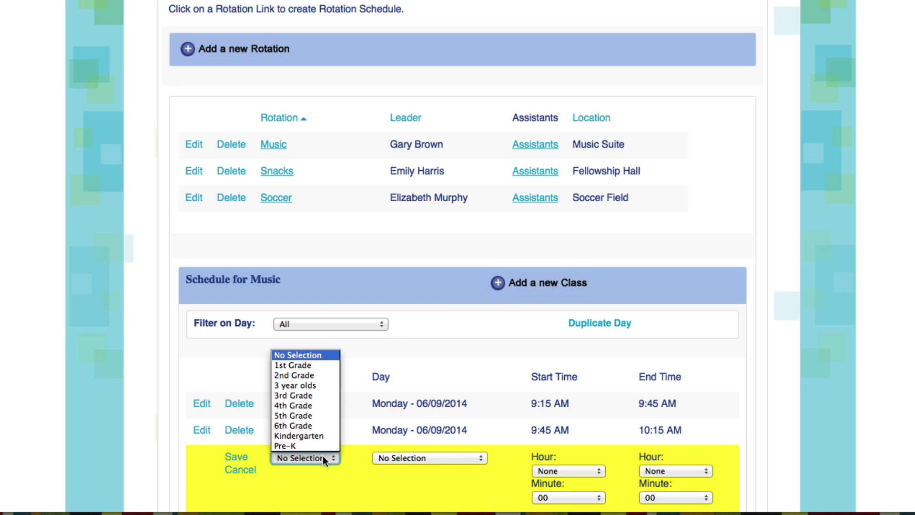
pyautogui.click(300, 394)
pyautogui.click(429, 458)
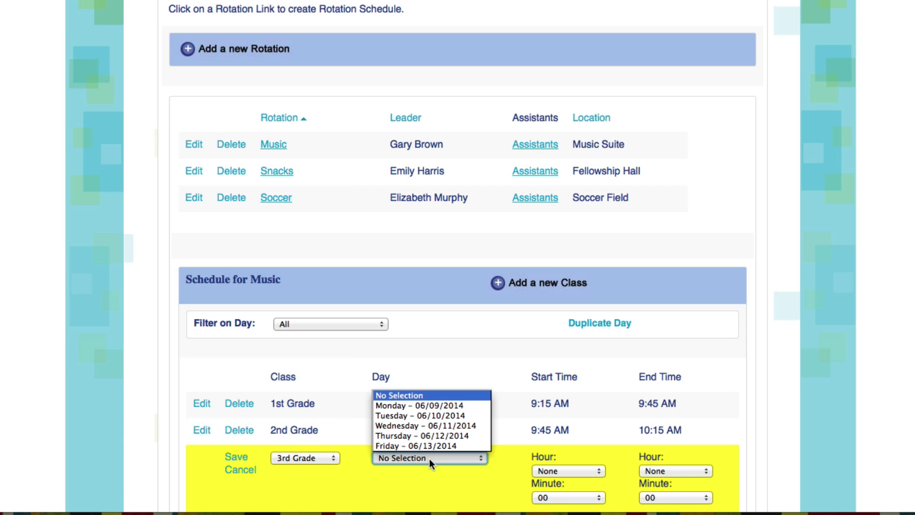
pyautogui.click(416, 404)
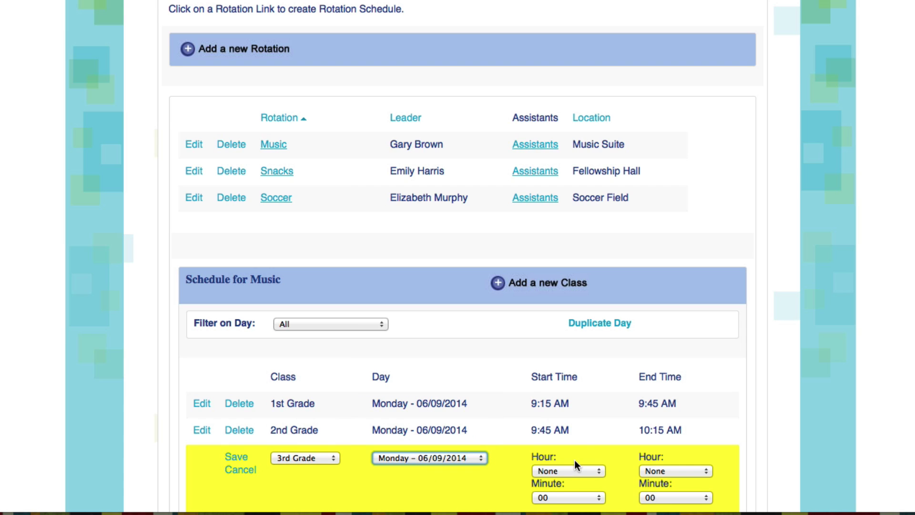
# Step: Set the 3rd Grade slot to 10:15 AM to 10:45 AM and save it
pyautogui.click(575, 472)
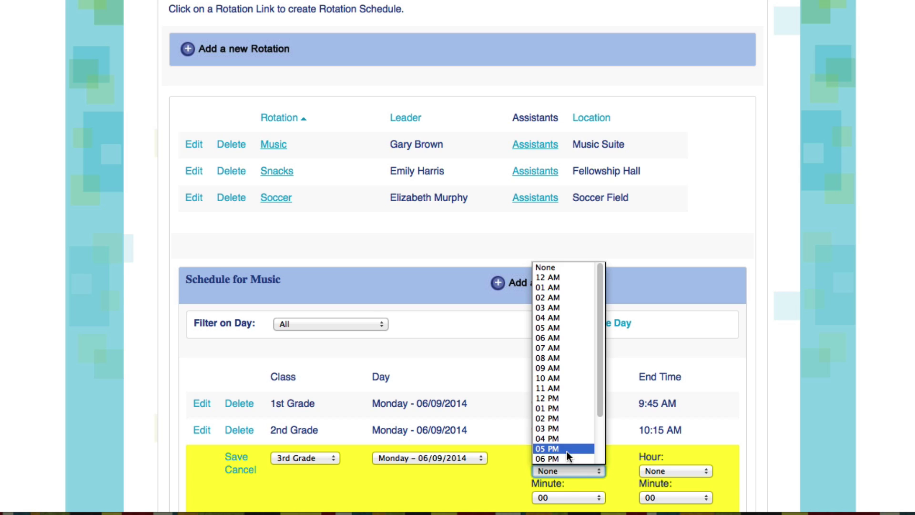
pyautogui.click(553, 378)
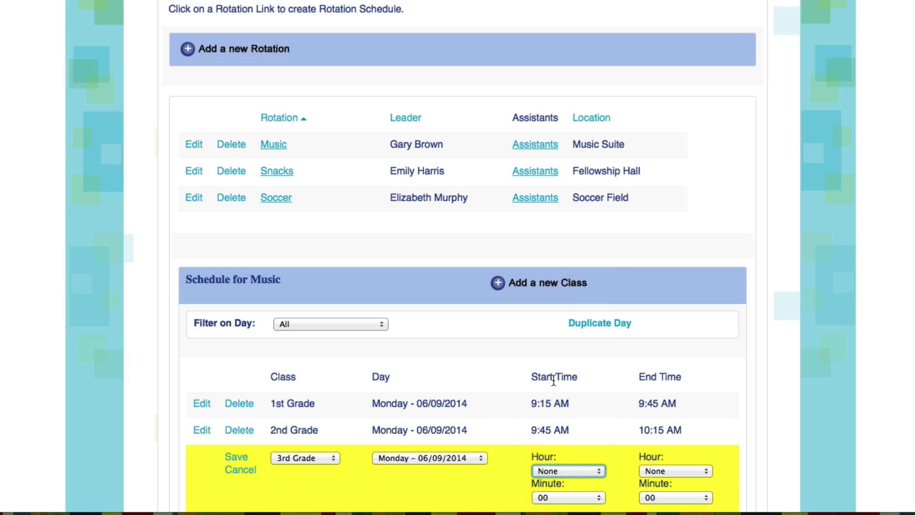
pyautogui.click(561, 498)
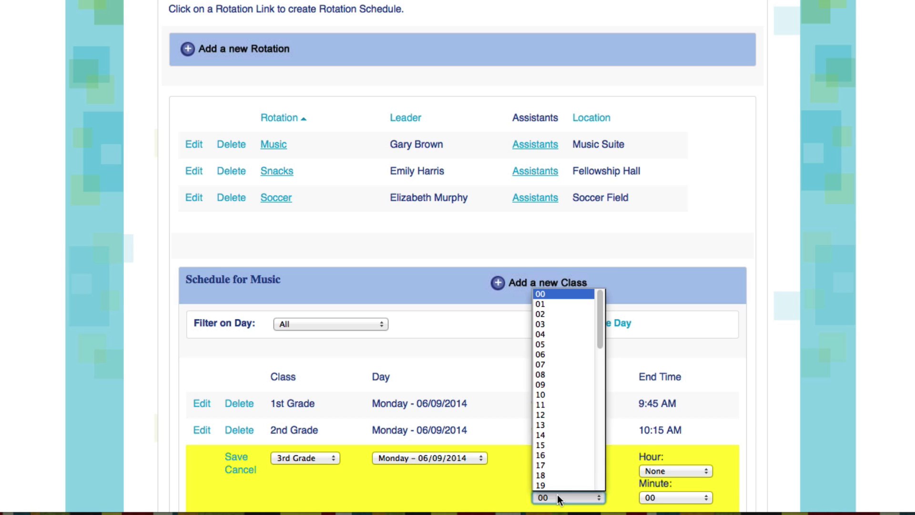
pyautogui.click(553, 445)
pyautogui.click(660, 471)
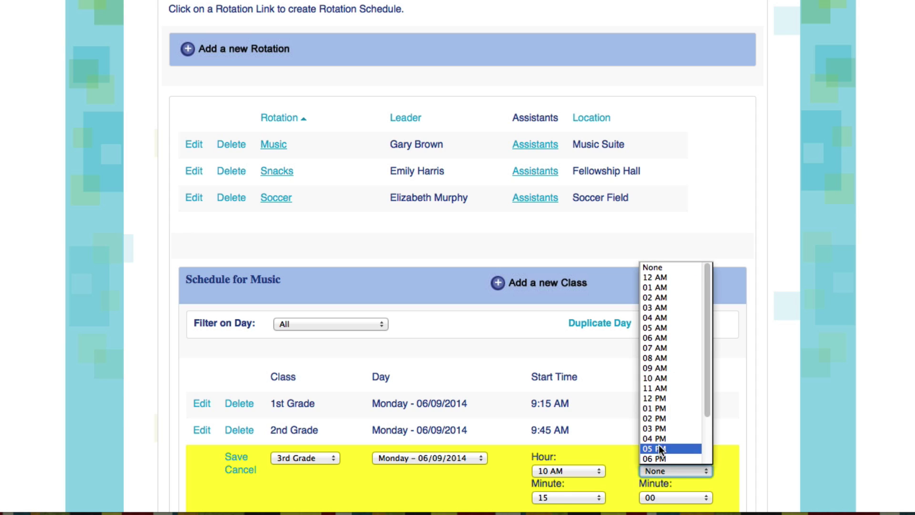
pyautogui.click(662, 377)
pyautogui.click(661, 497)
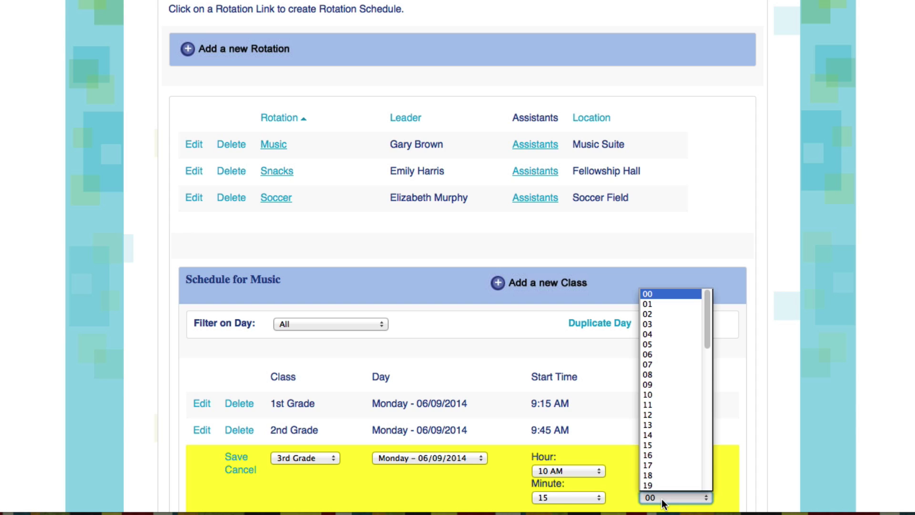
pyautogui.scroll(-10, 654, 438)
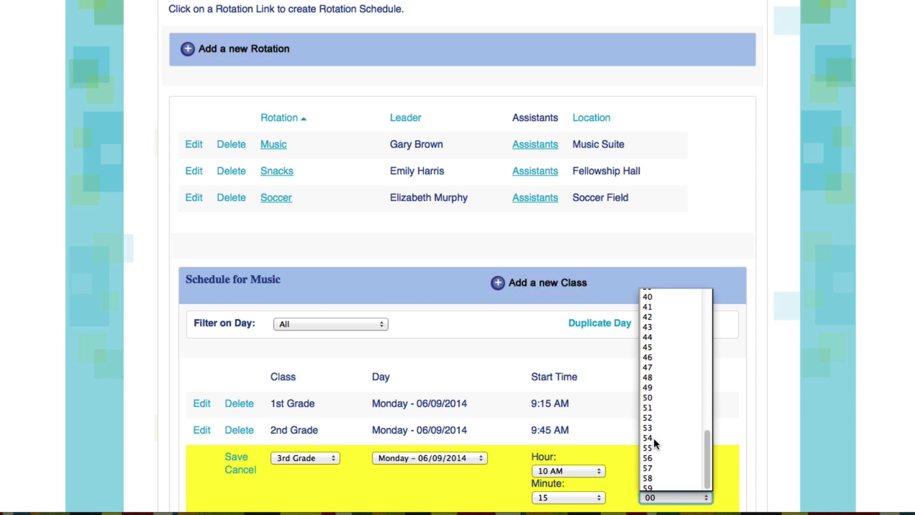
pyautogui.click(654, 346)
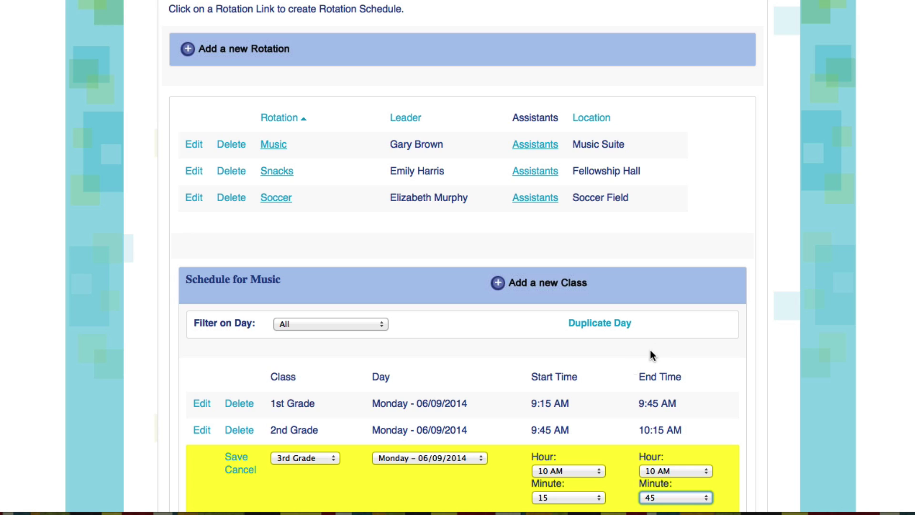
pyautogui.click(236, 457)
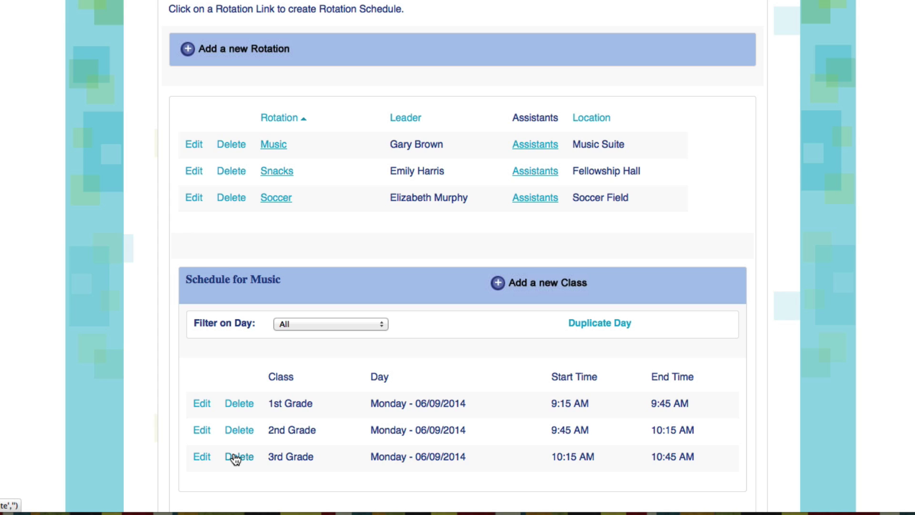
# Step: Duplicate Monday's three Music slots to Tuesday–Friday, confirming the overwrite
pyautogui.click(612, 323)
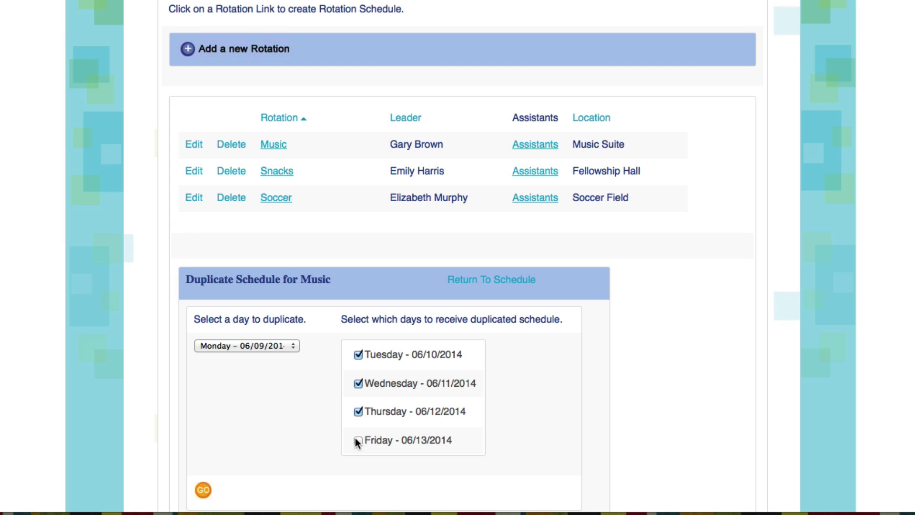
pyautogui.click(203, 490)
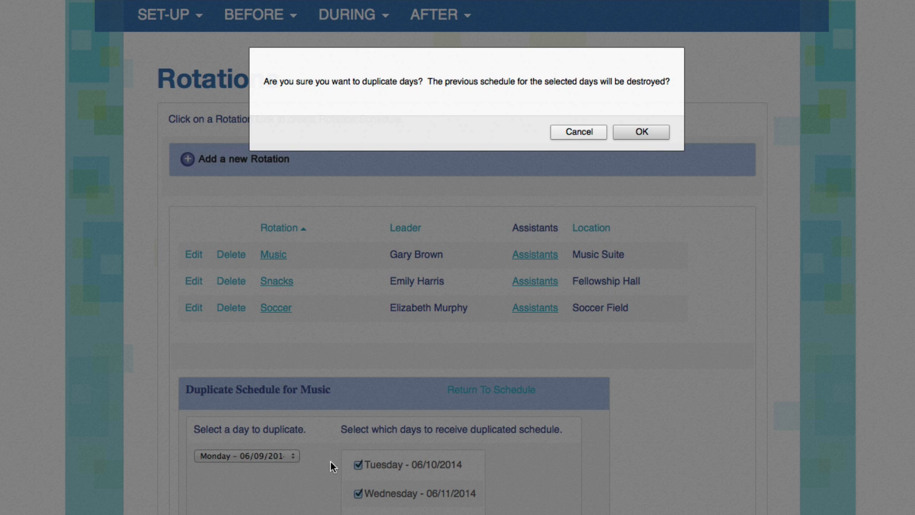
pyautogui.click(625, 134)
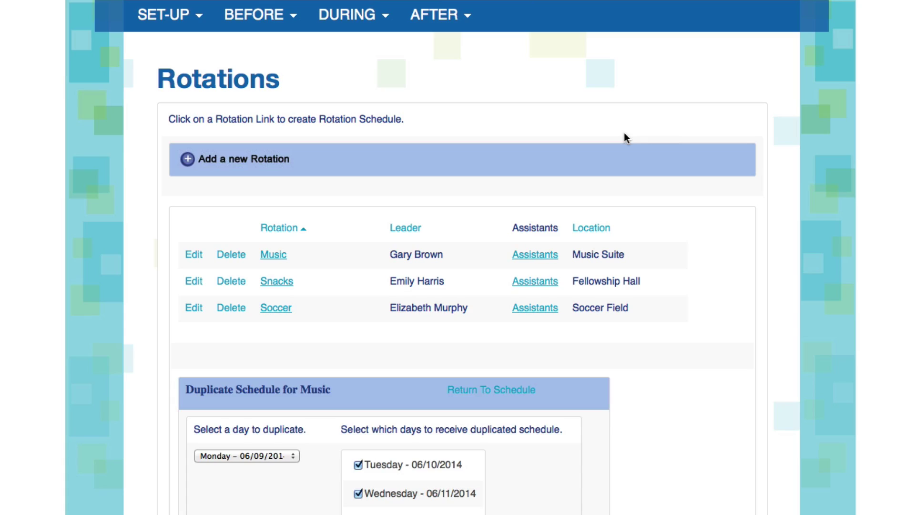
pyautogui.scroll(-6, 724, 291)
pyautogui.scroll(-2, 724, 290)
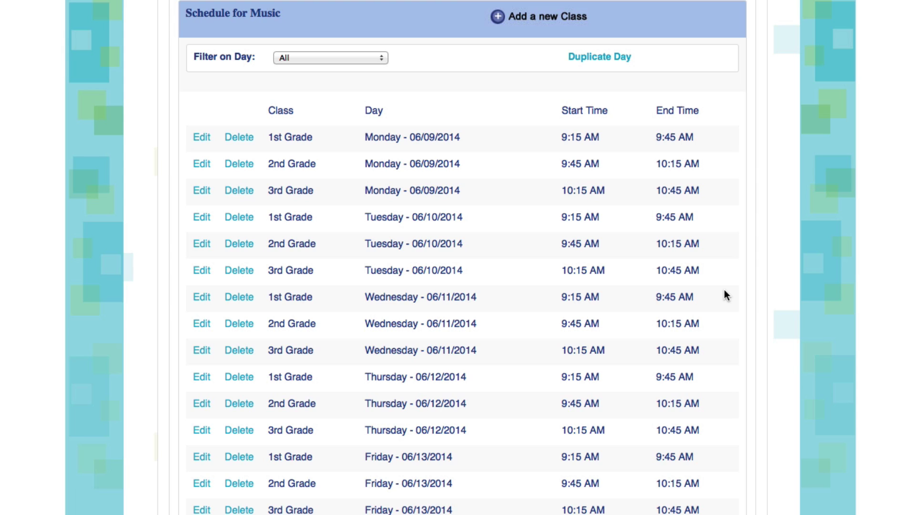
pyautogui.scroll(10, 724, 291)
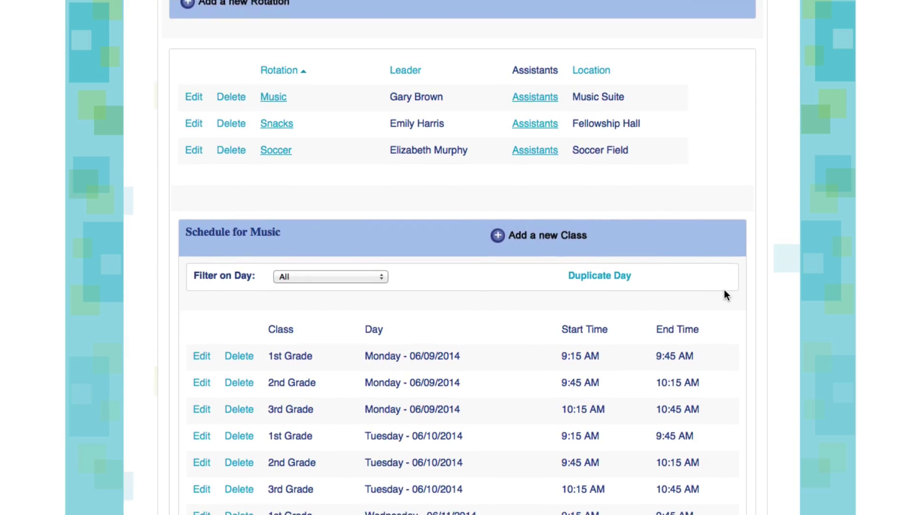